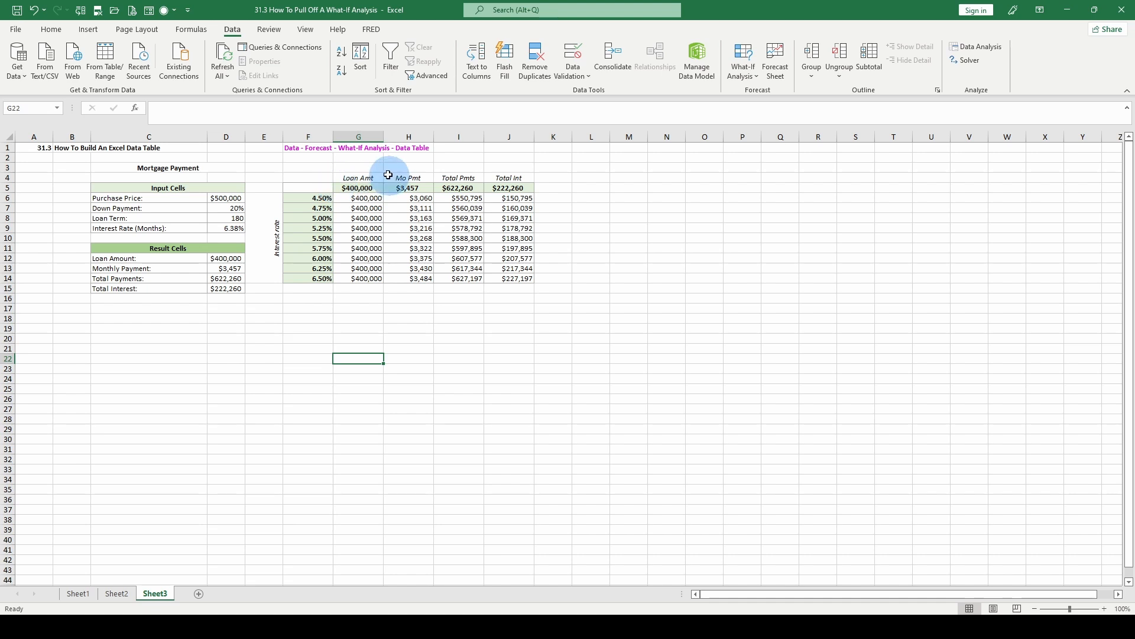
# - Inspect the existing data table's formula in G6 and the down payment and loan term inputs
pyautogui.click(366, 199)
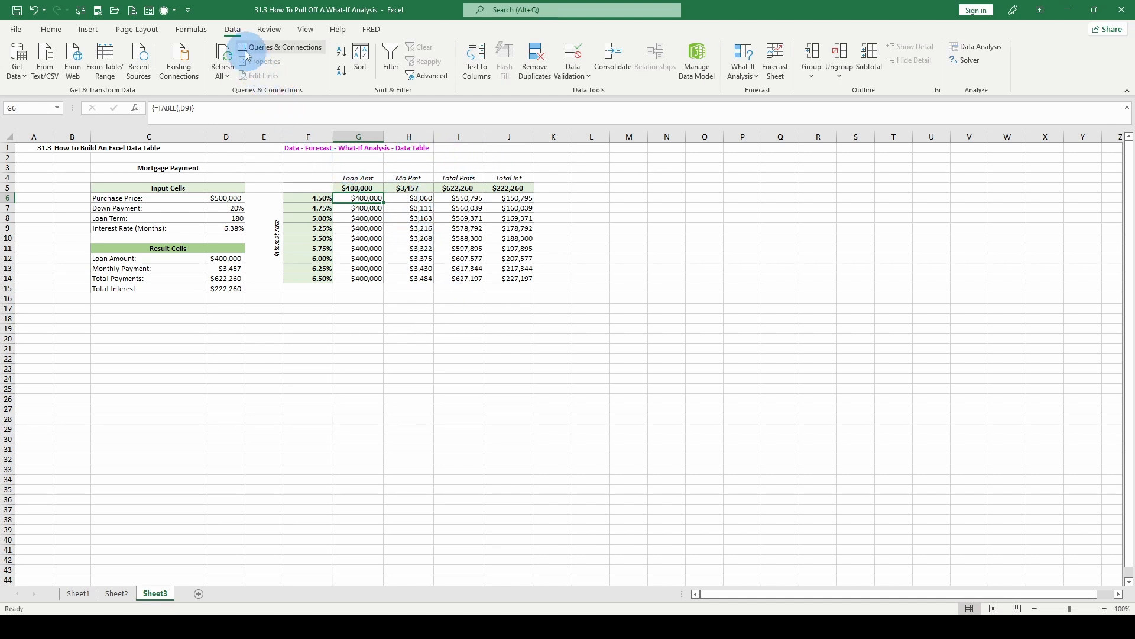
pyautogui.click(761, 82)
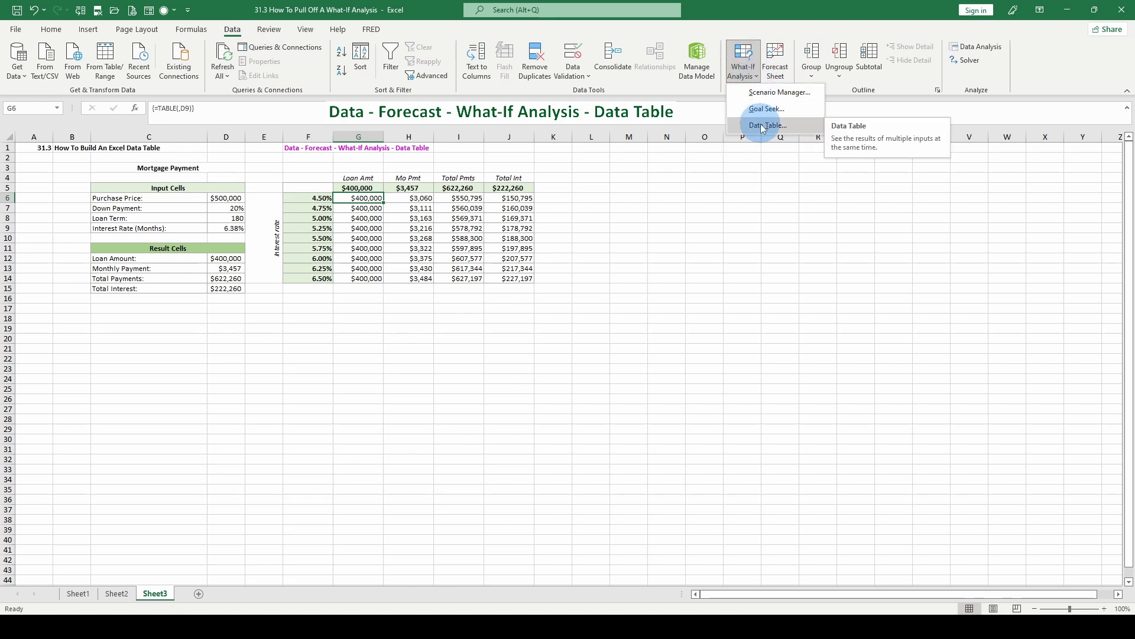
pyautogui.click(614, 254)
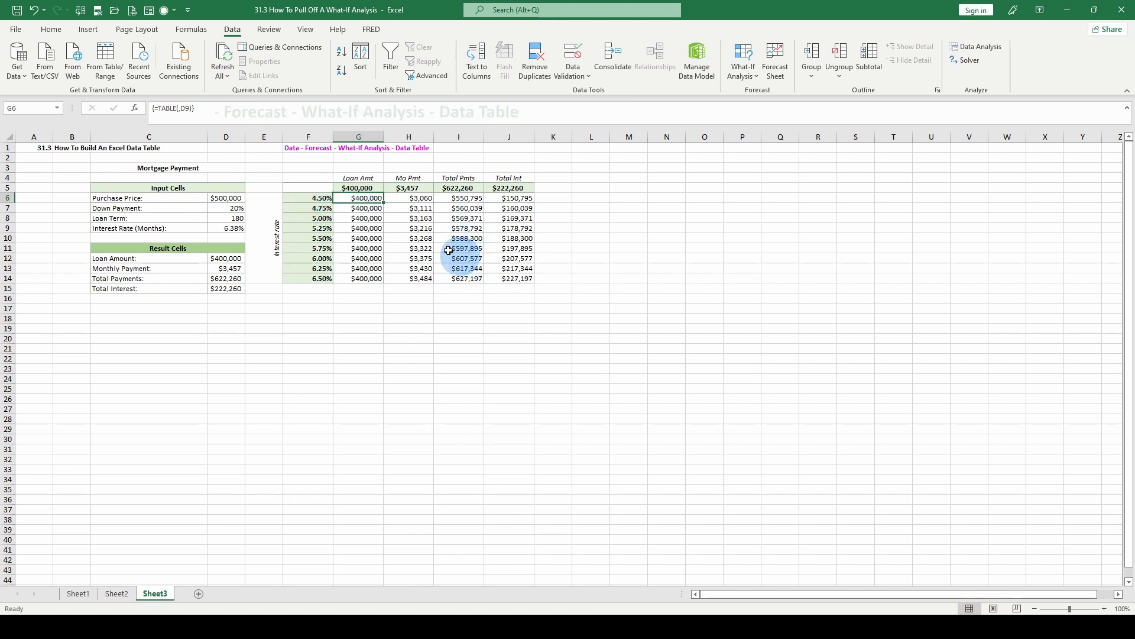
pyautogui.click(230, 198)
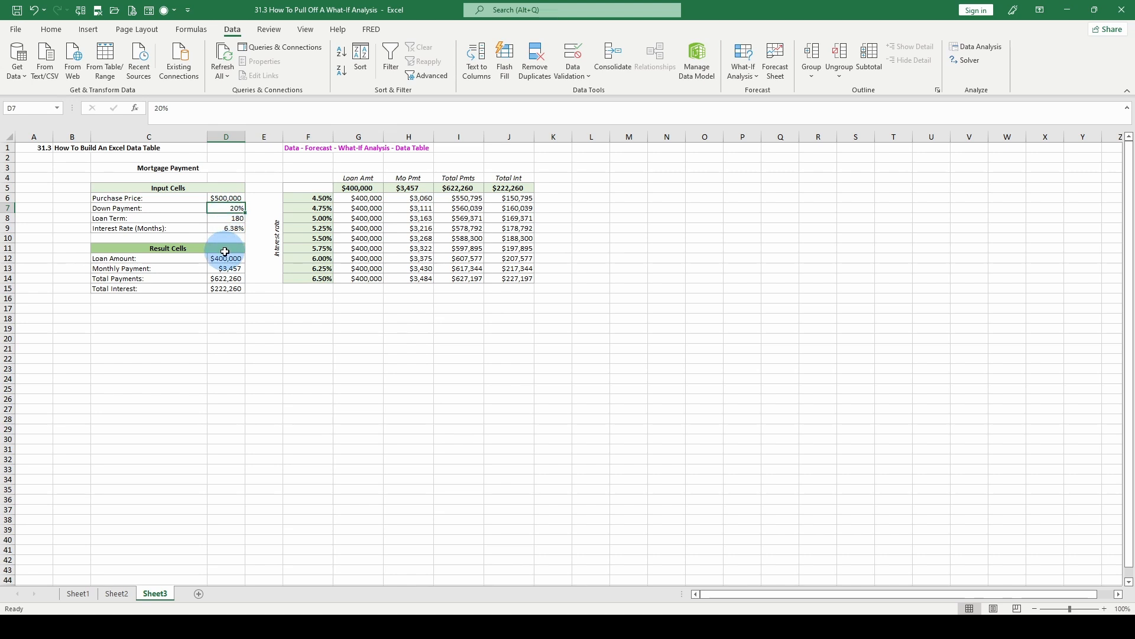
pyautogui.click(233, 219)
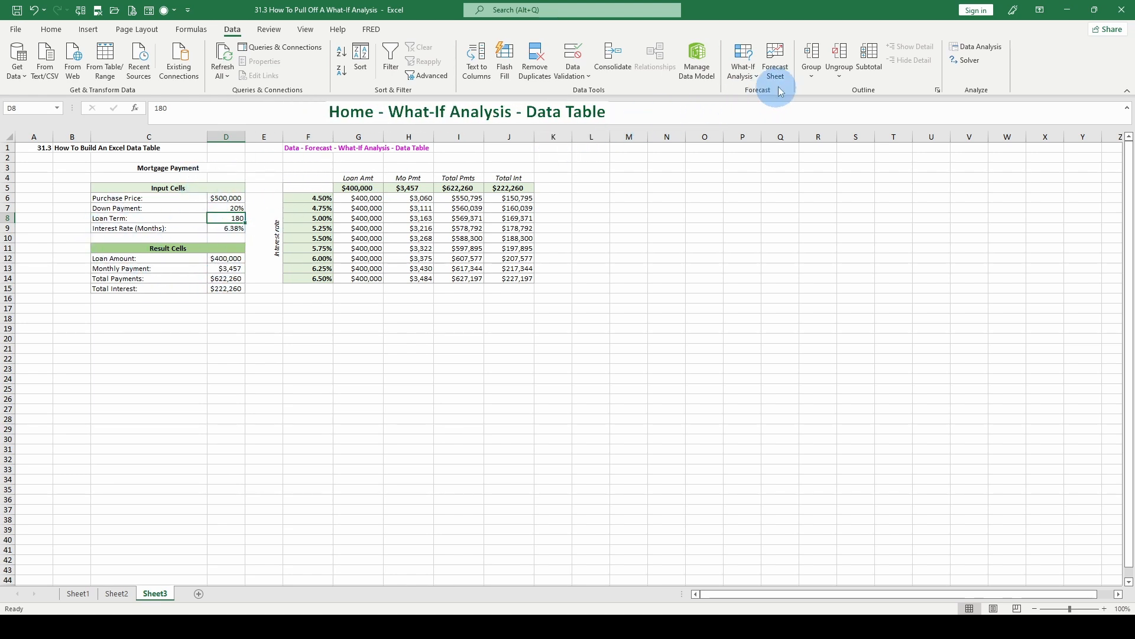
pyautogui.click(757, 72)
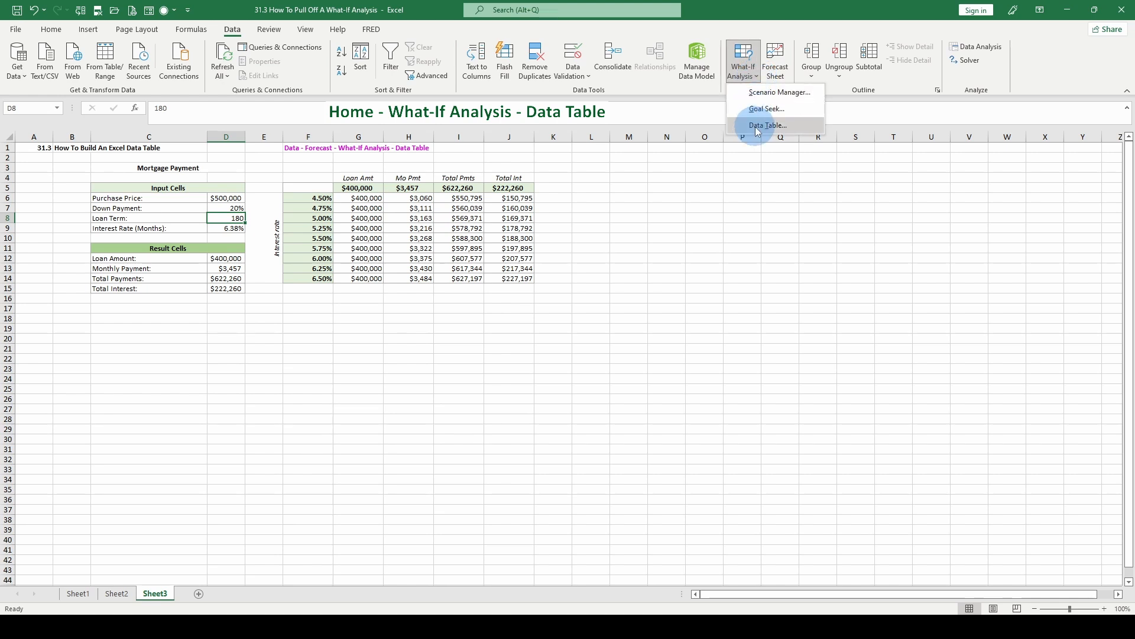
pyautogui.click(754, 125)
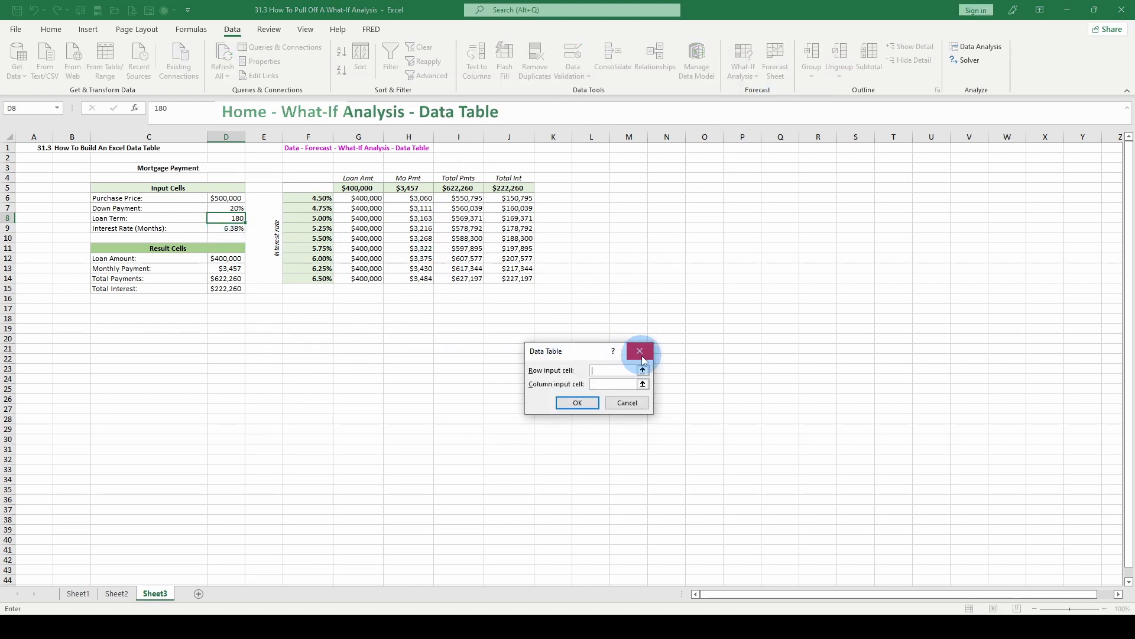
pyautogui.click(645, 356)
pyautogui.click(305, 326)
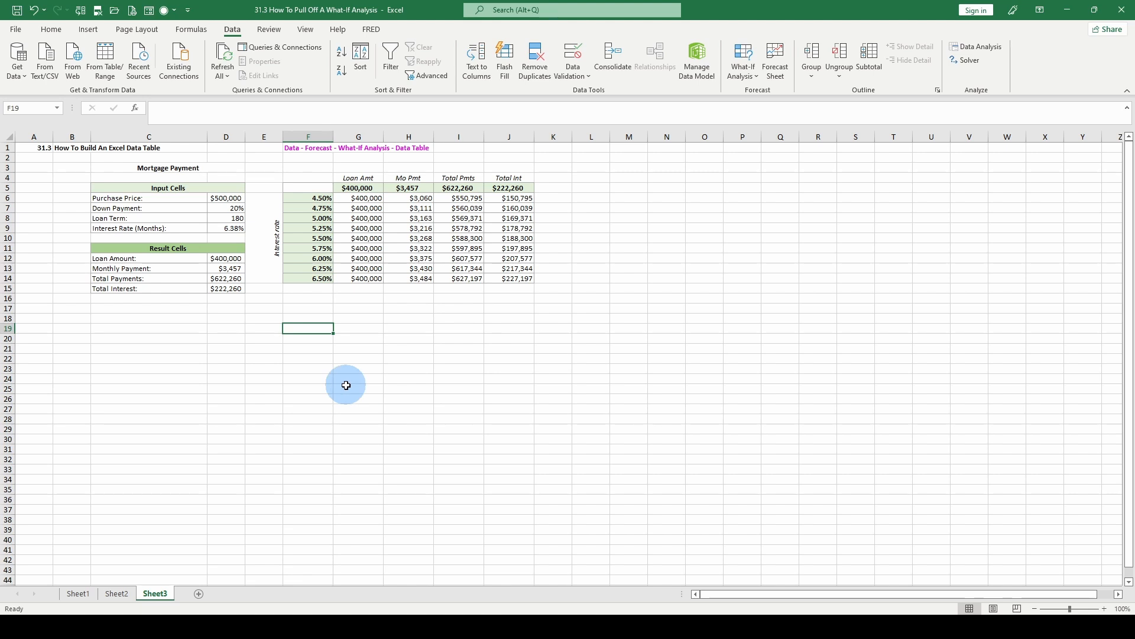
pyautogui.click(759, 72)
pyautogui.click(760, 122)
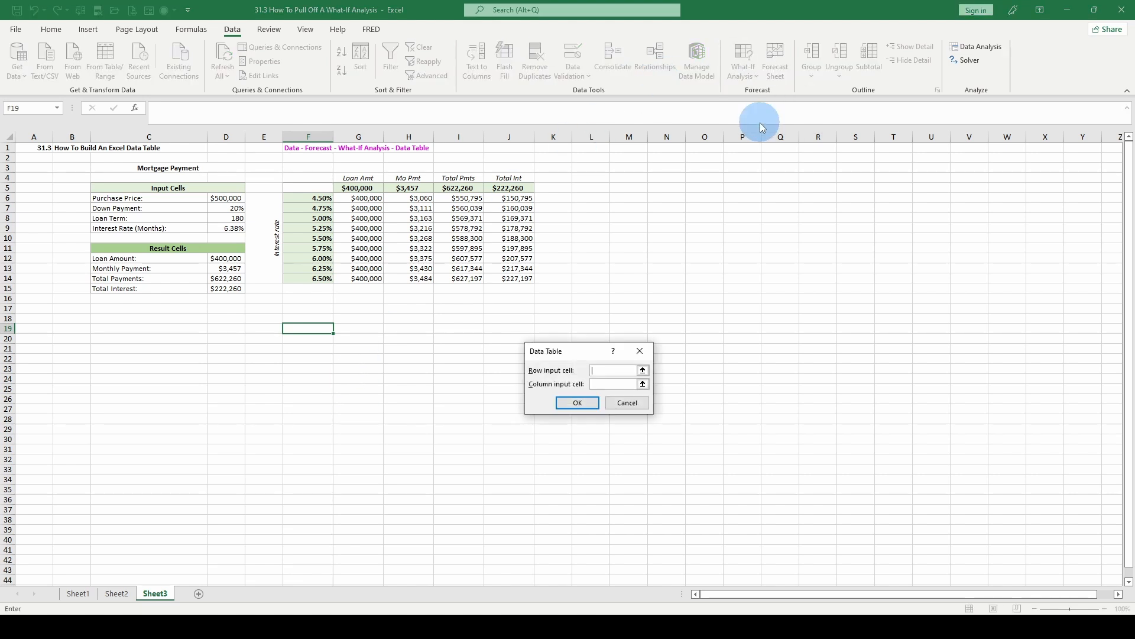
pyautogui.press('Escape')
# - Link G18 to the loan amount in D12 and H18 to the monthly payment in D13
pyautogui.click(306, 312)
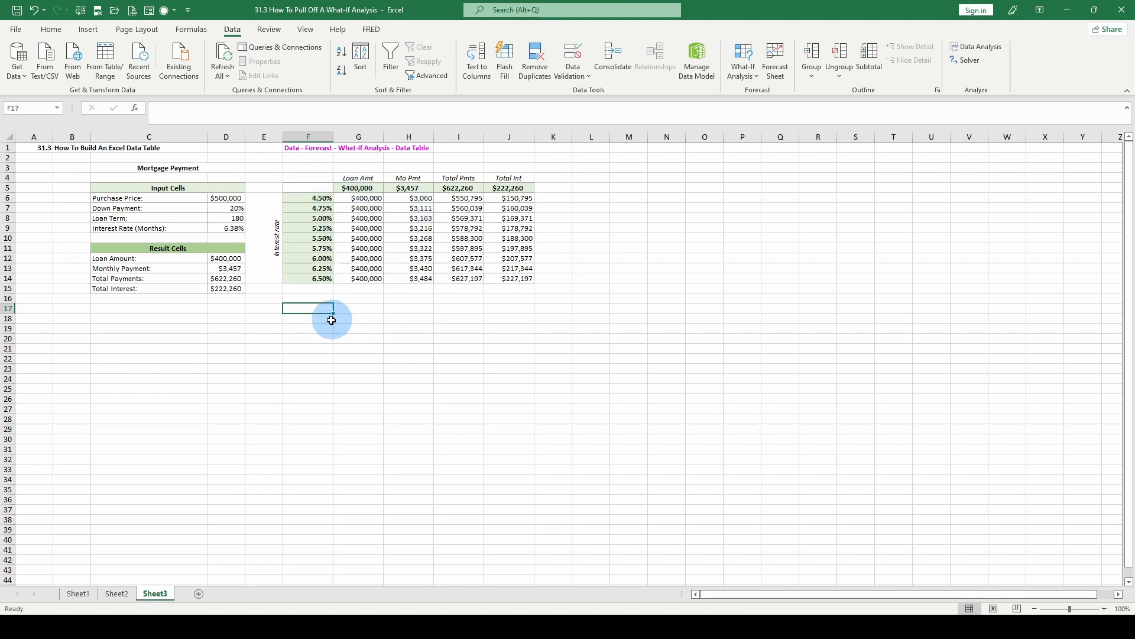
pyautogui.click(351, 318)
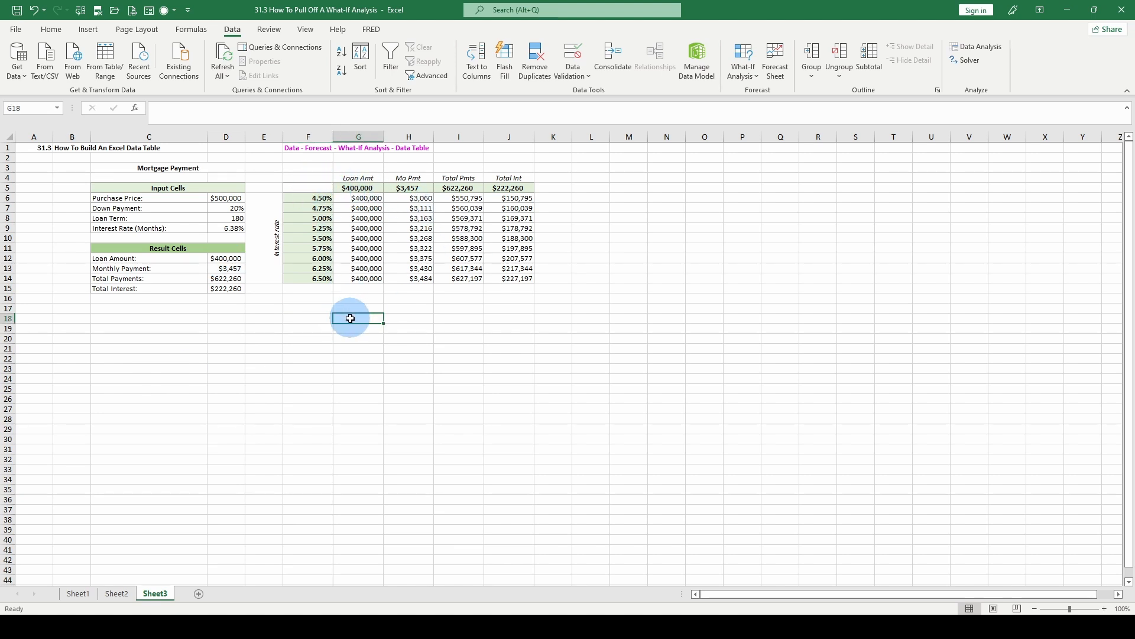
pyautogui.write('=')
pyautogui.click(227, 258)
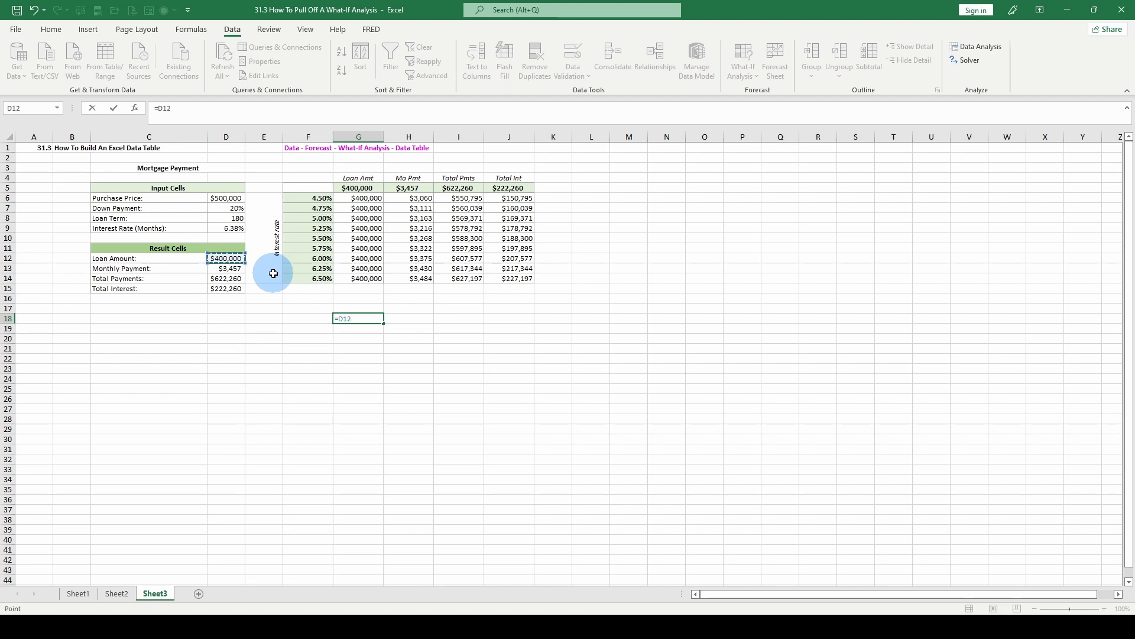
pyautogui.press('Return')
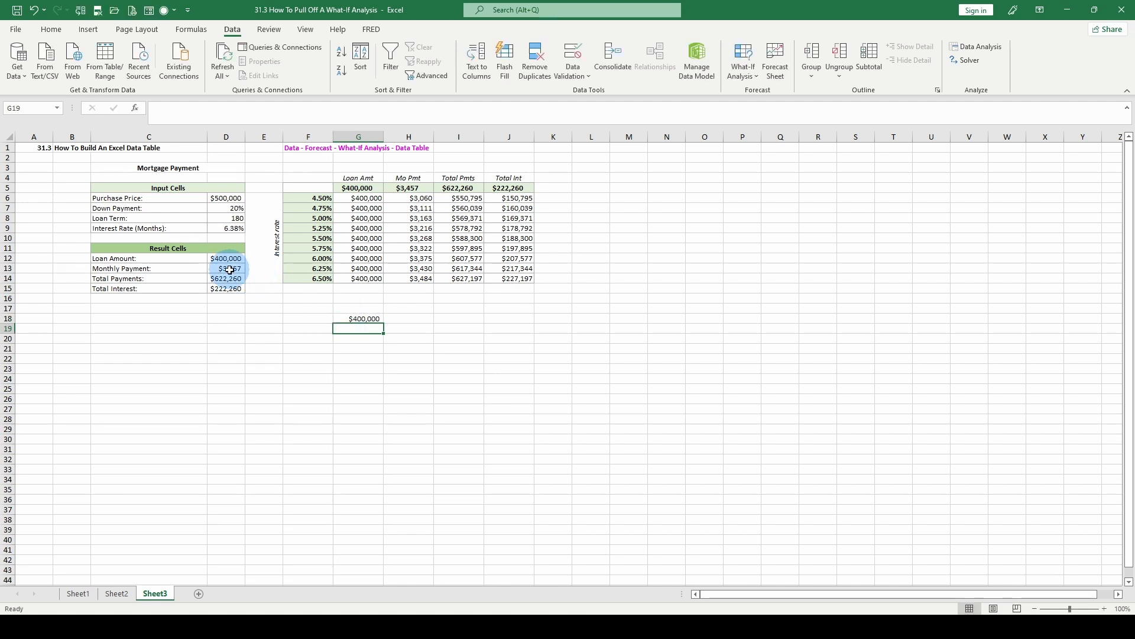
pyautogui.click(392, 317)
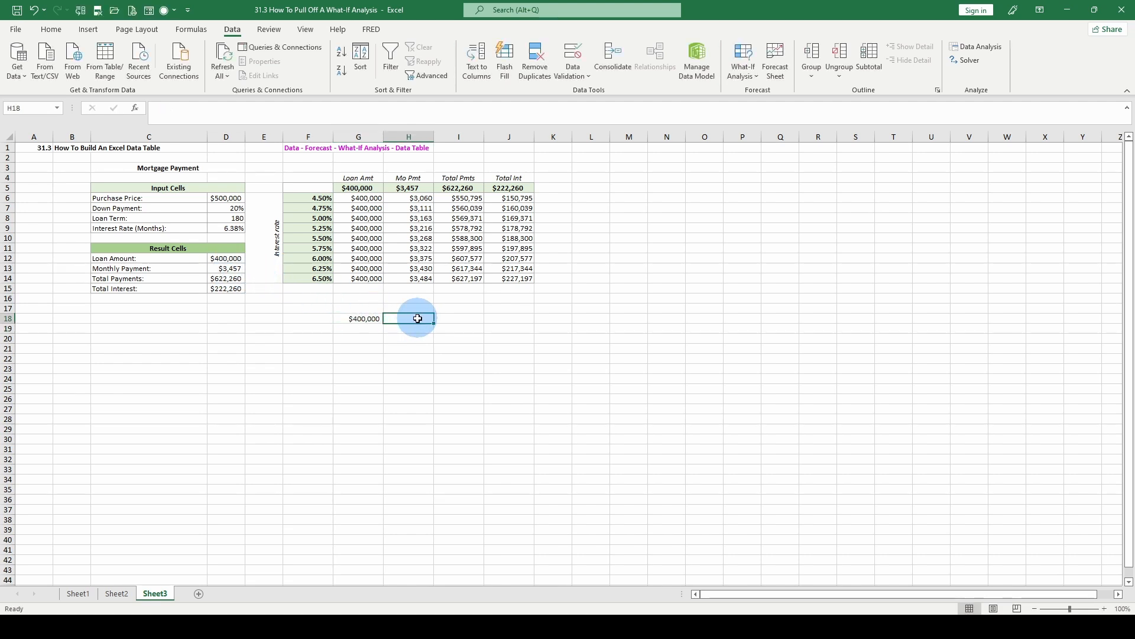
pyautogui.write('=')
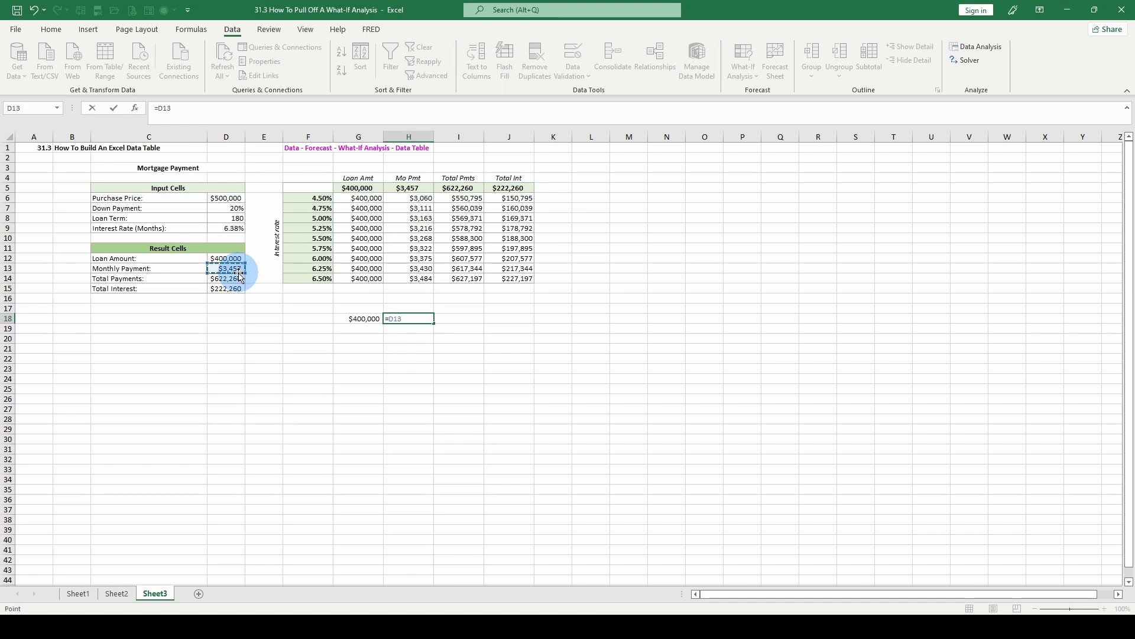
pyautogui.press('Return')
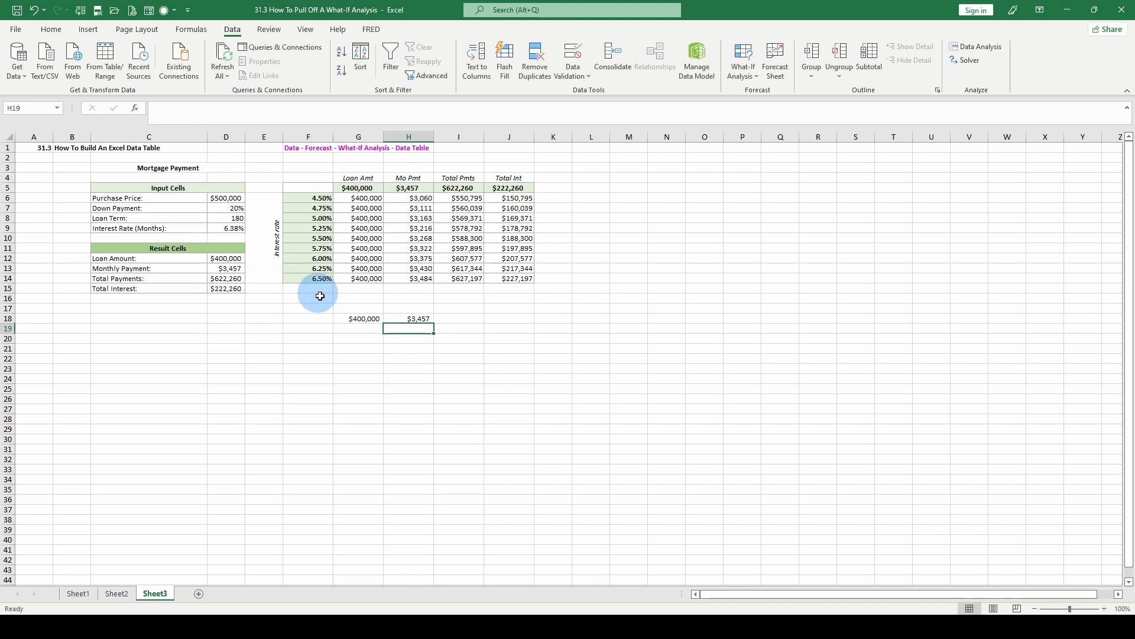
# - Link I18 to the total payments result and J18 to the total interest in D15
pyautogui.click(454, 321)
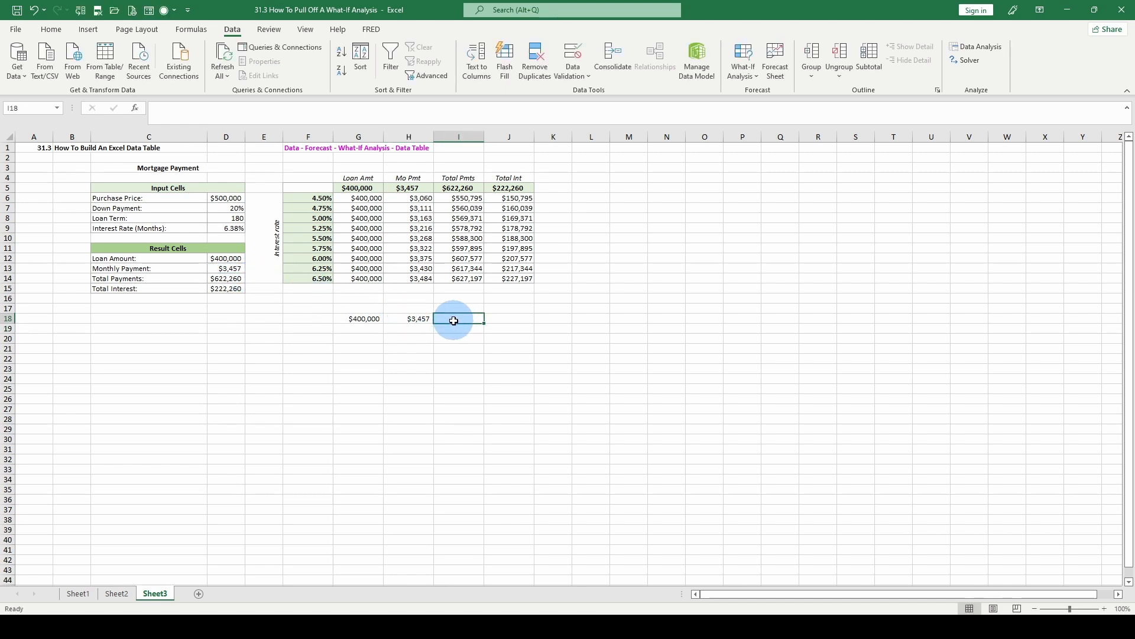
pyautogui.write('=')
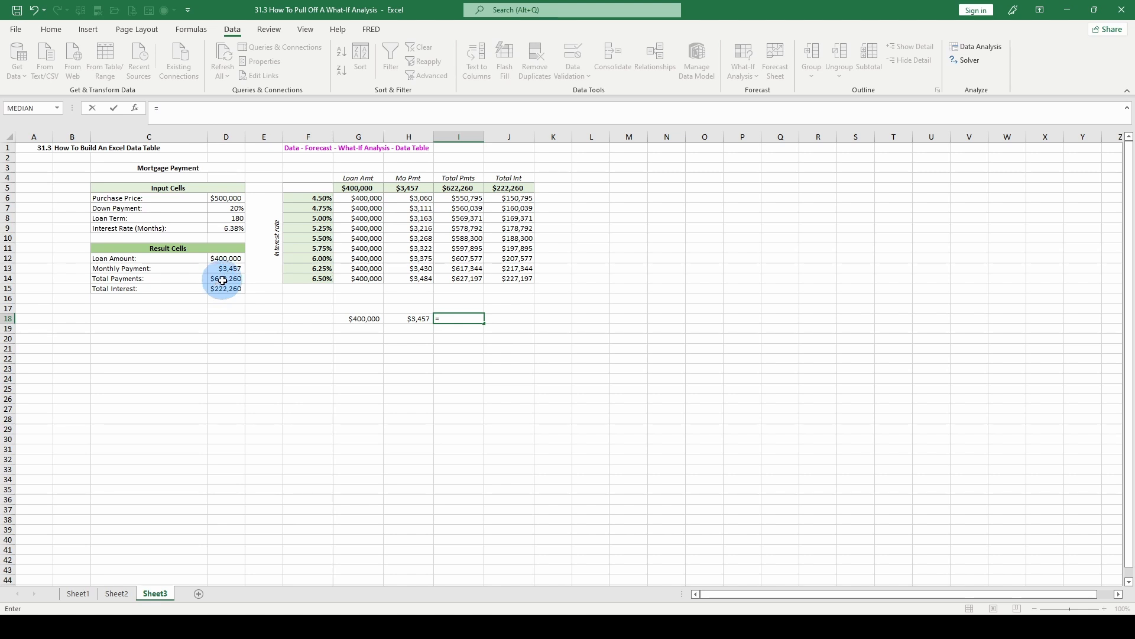
pyautogui.click(499, 320)
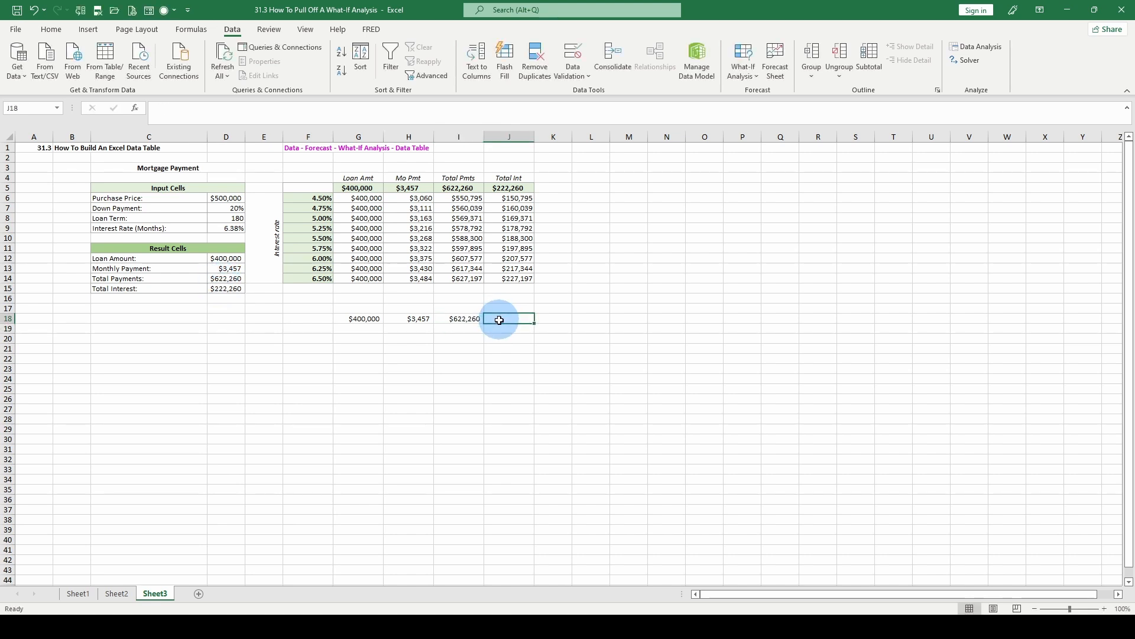
pyautogui.write('=')
pyautogui.click(222, 289)
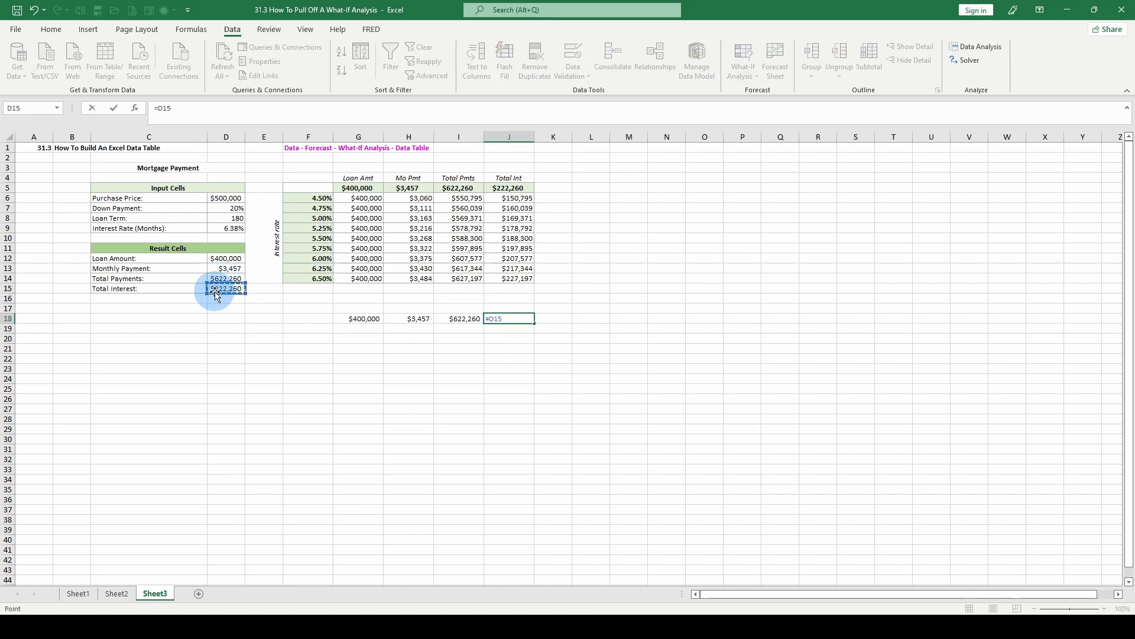
pyautogui.press('Return')
# - Build the interest rate series in F19:F27, starting at .045 and filling =F19+.0025 down from F20
pyautogui.click(317, 327)
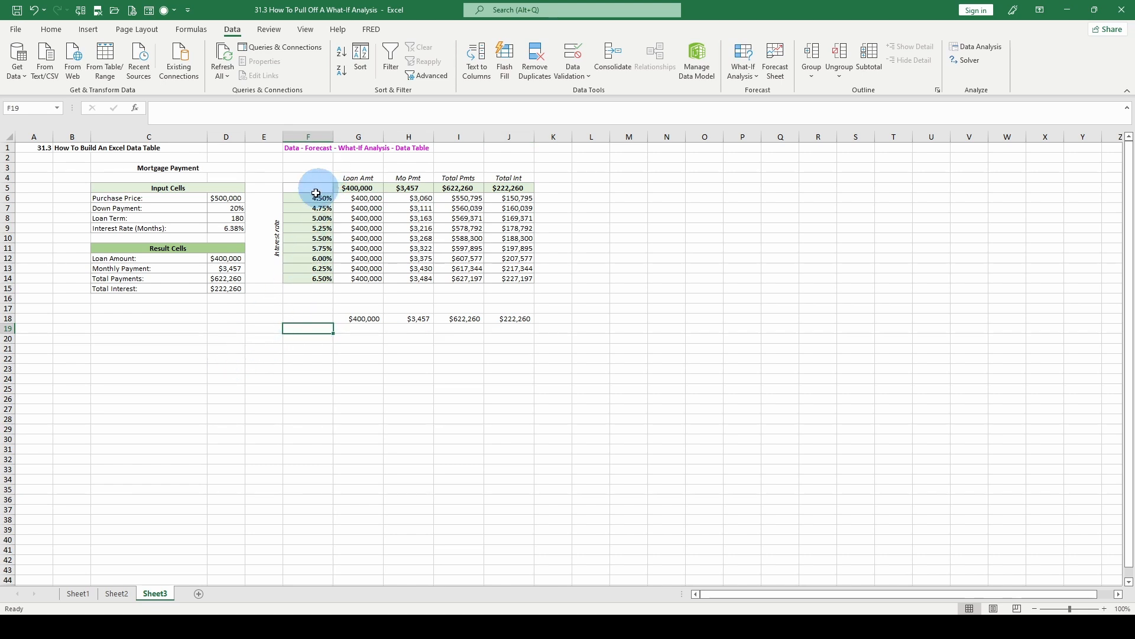
pyautogui.write('.045')
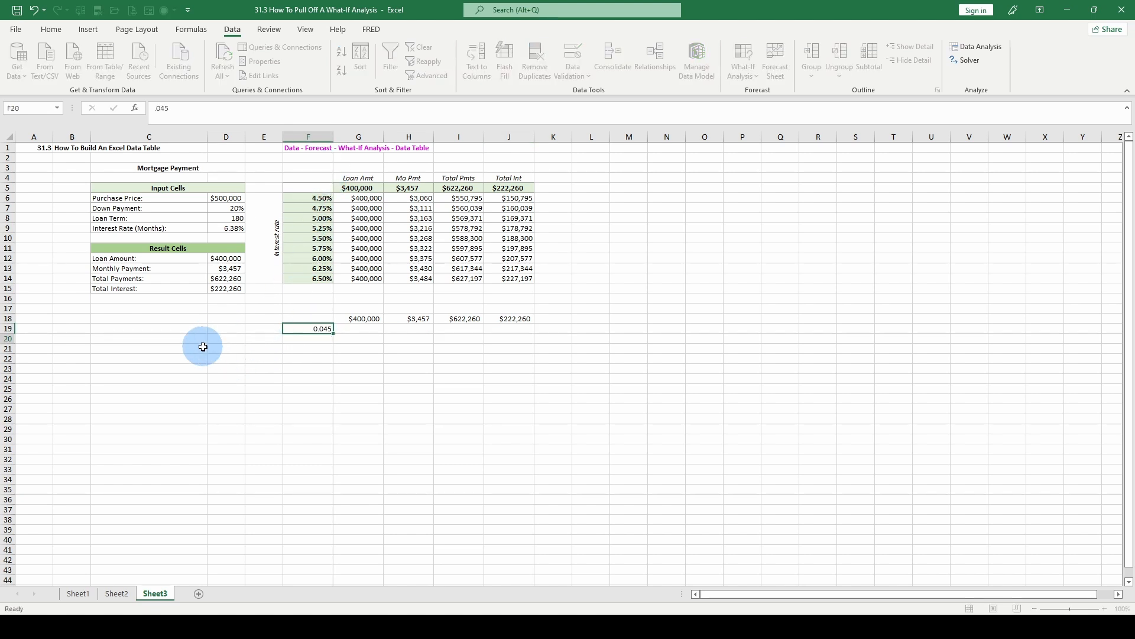
pyautogui.press('Return')
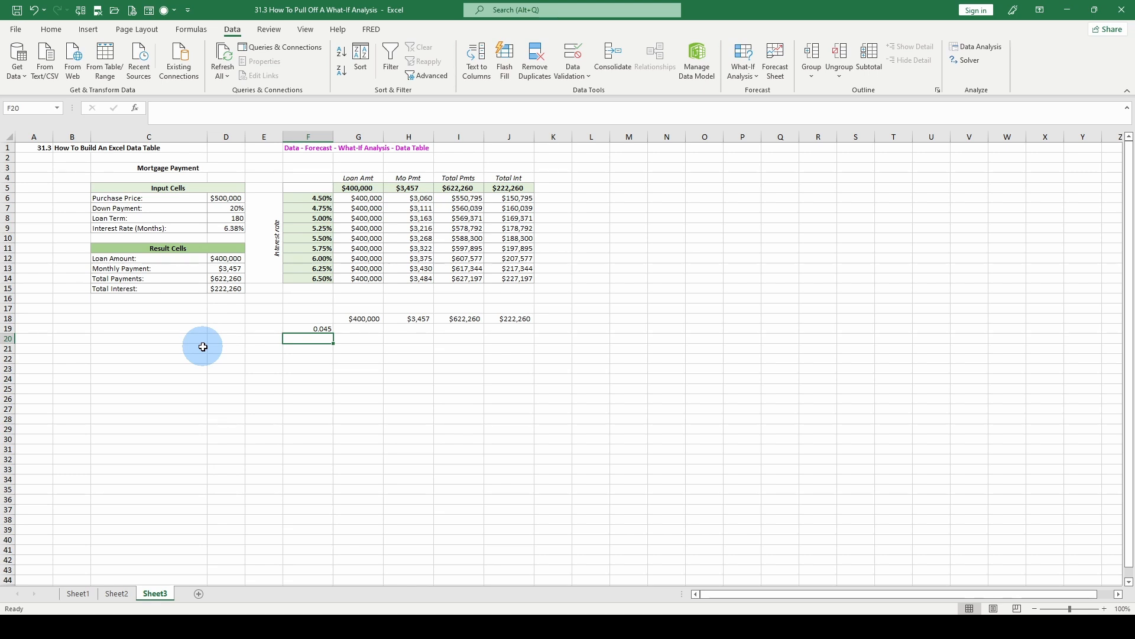
pyautogui.write('=')
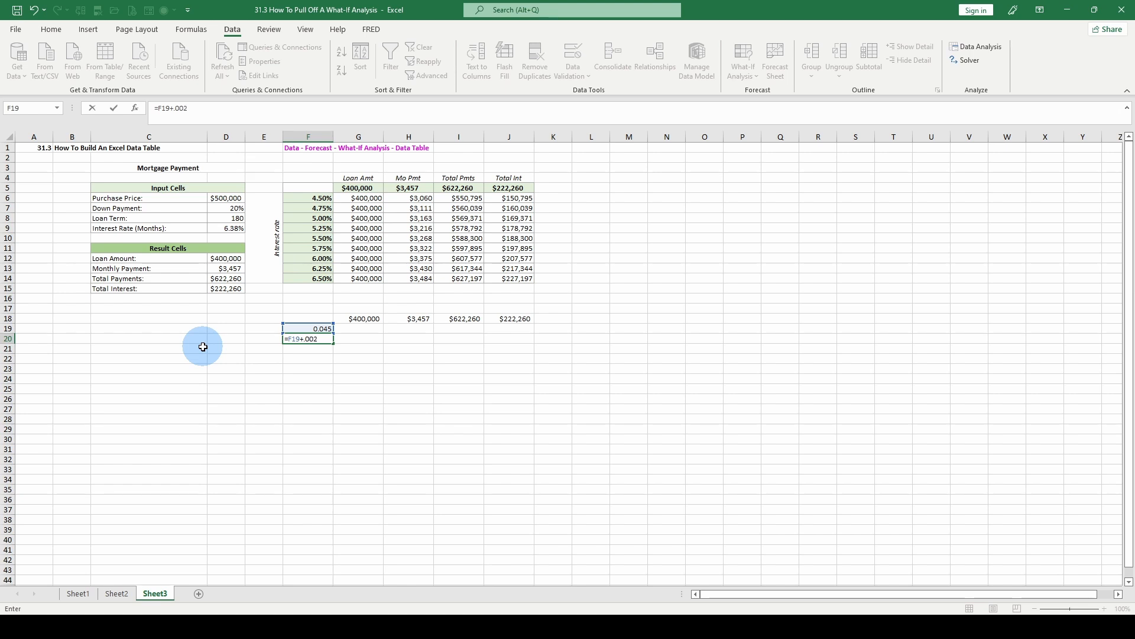
pyautogui.write('F19+.0025')
pyautogui.press('Return')
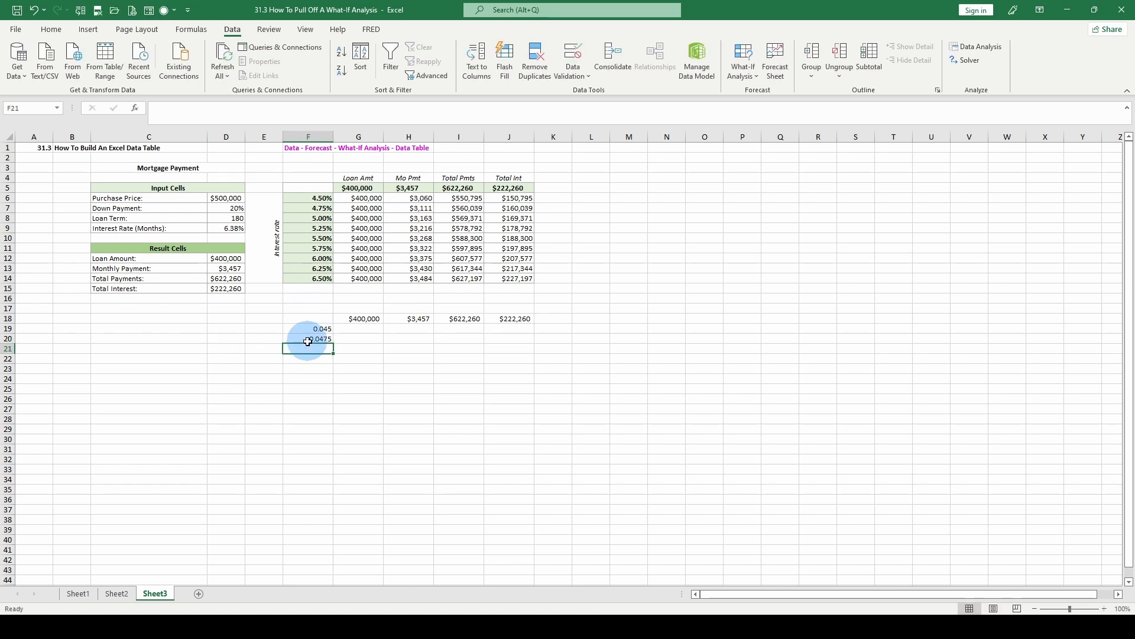
pyautogui.moveTo(307, 341); pyautogui.dragTo(308, 408)
# - Format the interest rates in F19:F27 as percentages with two decimal places
pyautogui.moveTo(313, 331); pyautogui.dragTo(311, 409)
pyautogui.scroll(4, 417, 77)
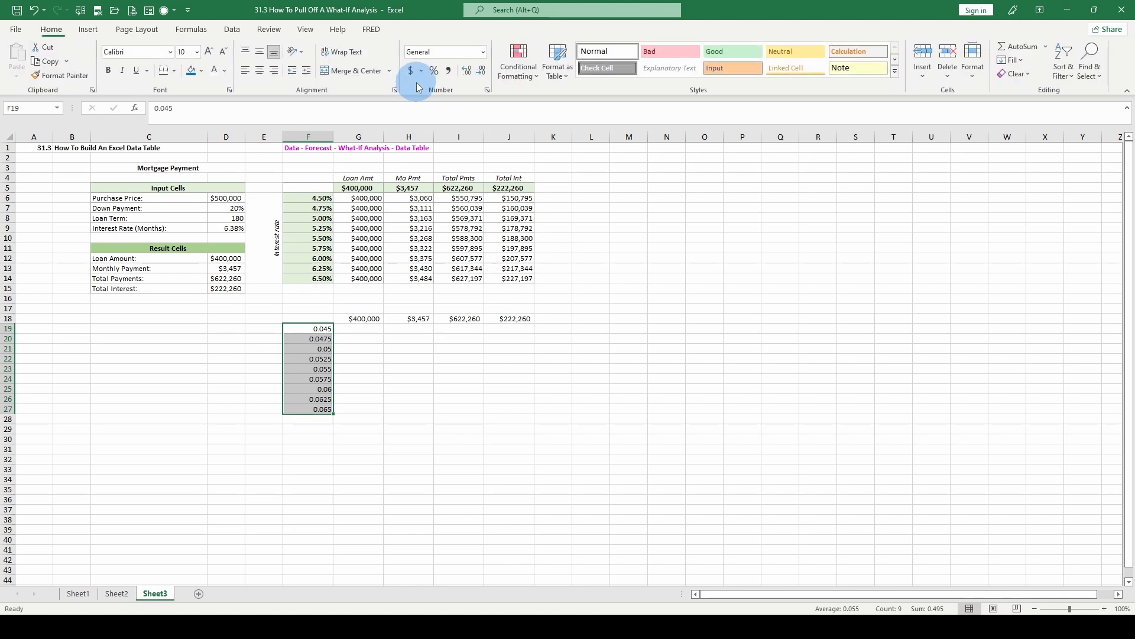
pyautogui.click(436, 72)
pyautogui.click(468, 72)
pyautogui.click(468, 71)
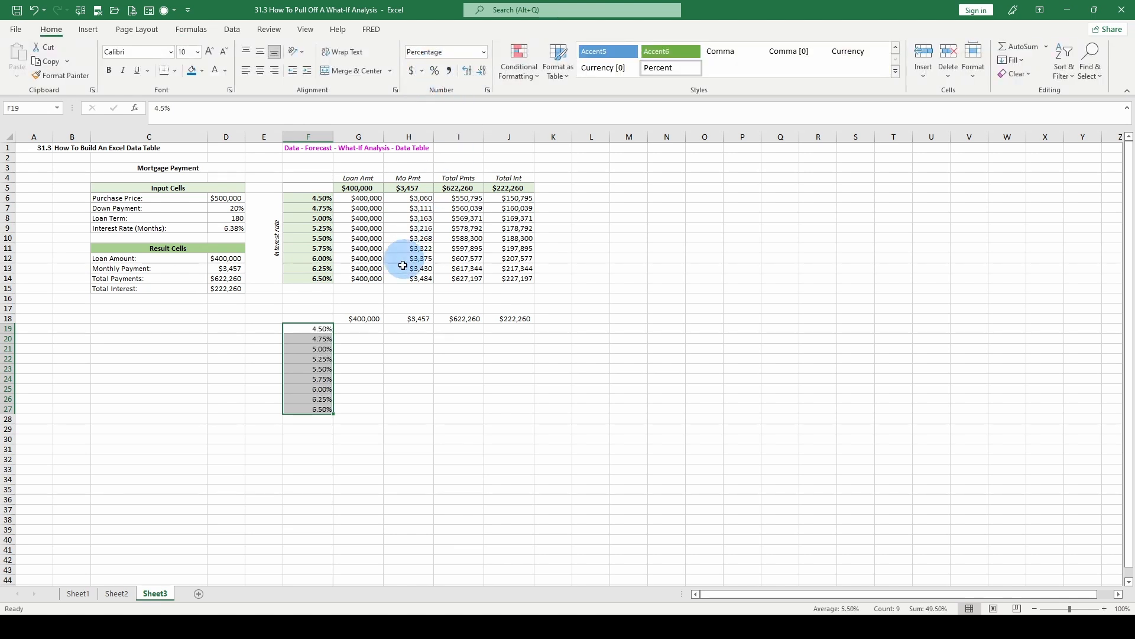
# - Create a one-variable what-if data table over F18:J27 using the interest rate cell D9 as the column input cell
pyautogui.click(367, 318)
pyautogui.click(311, 322)
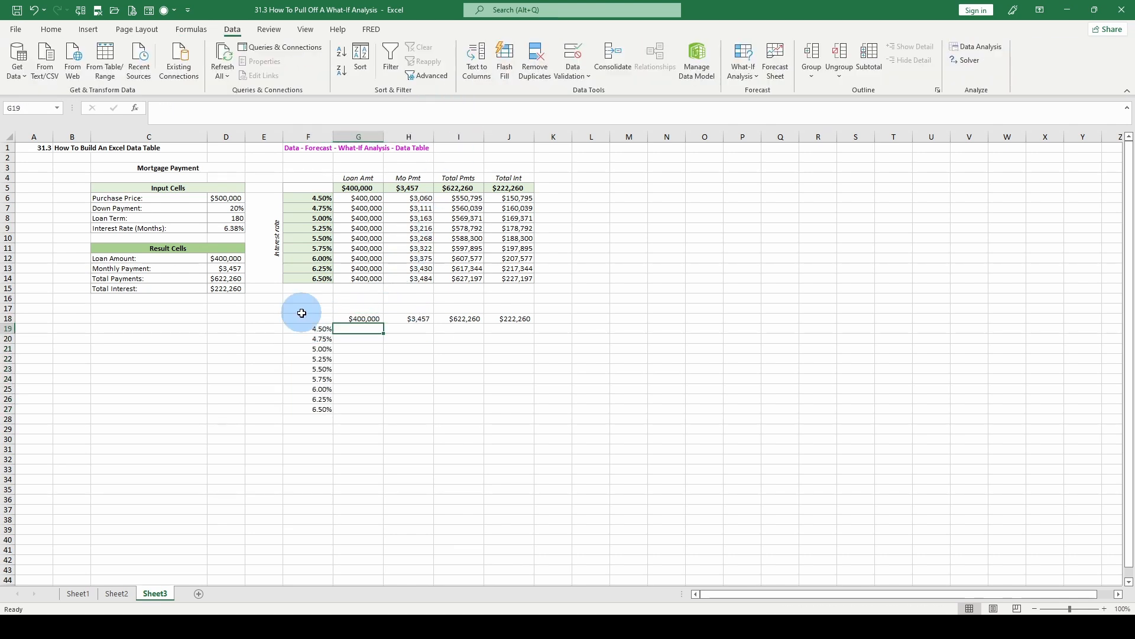
pyautogui.moveTo(294, 318); pyautogui.dragTo(517, 410)
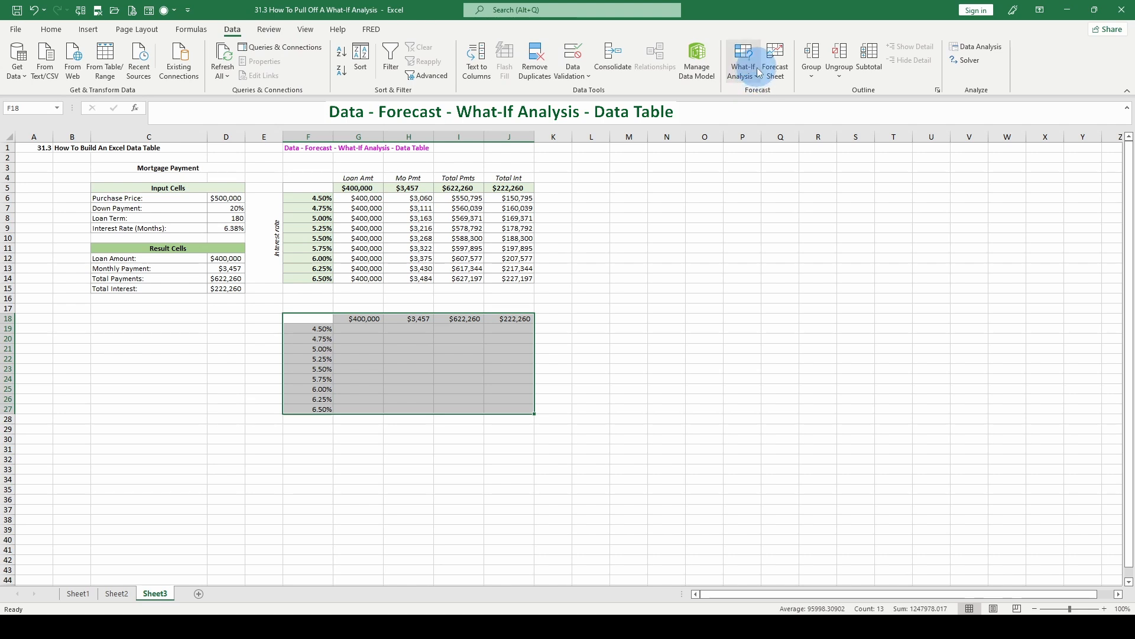
pyautogui.click(754, 86)
pyautogui.click(759, 127)
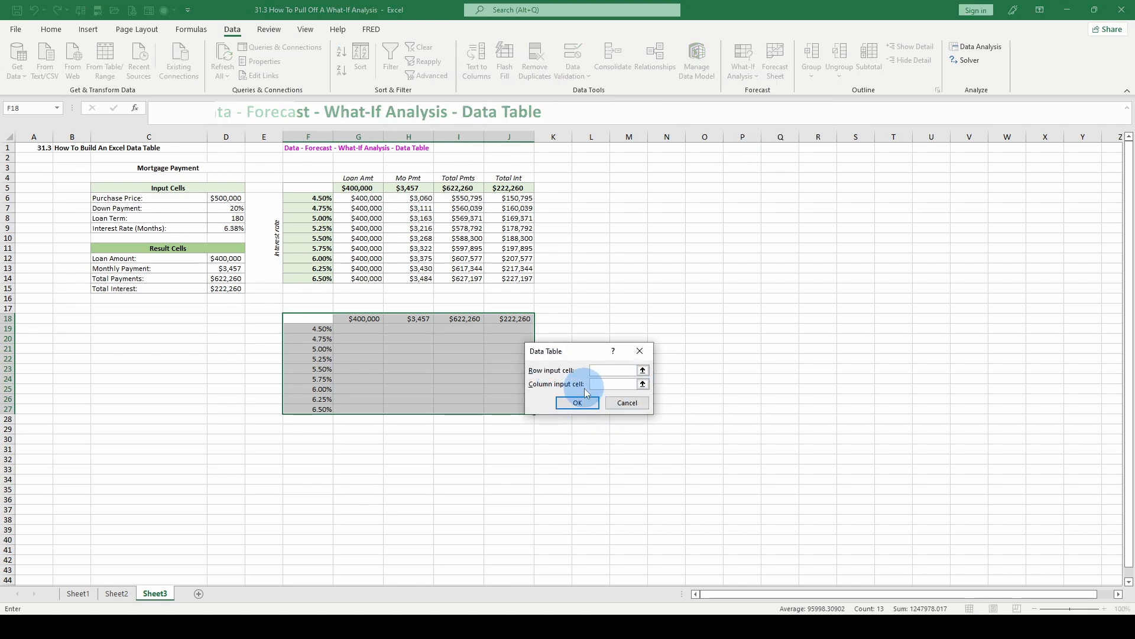
pyautogui.click(603, 385)
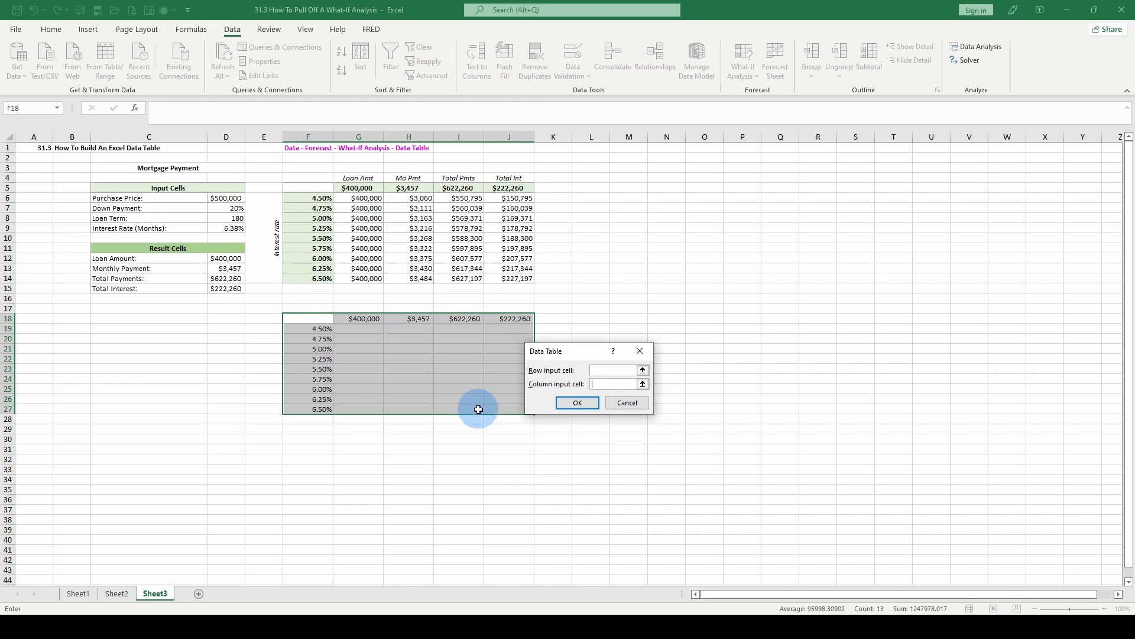
pyautogui.click(235, 230)
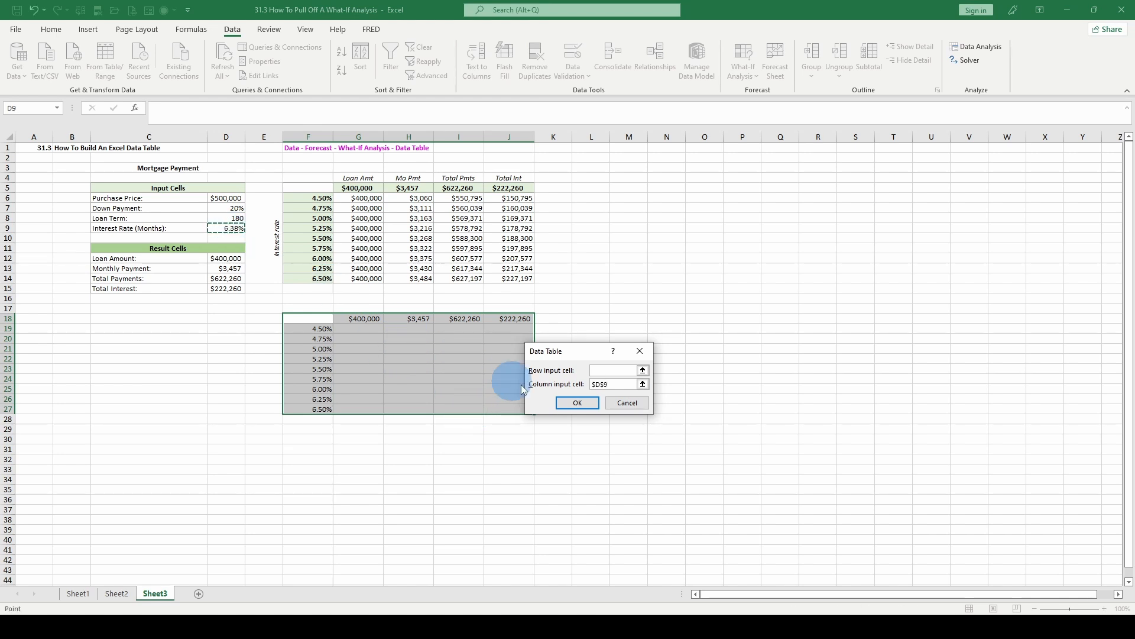
pyautogui.click(573, 405)
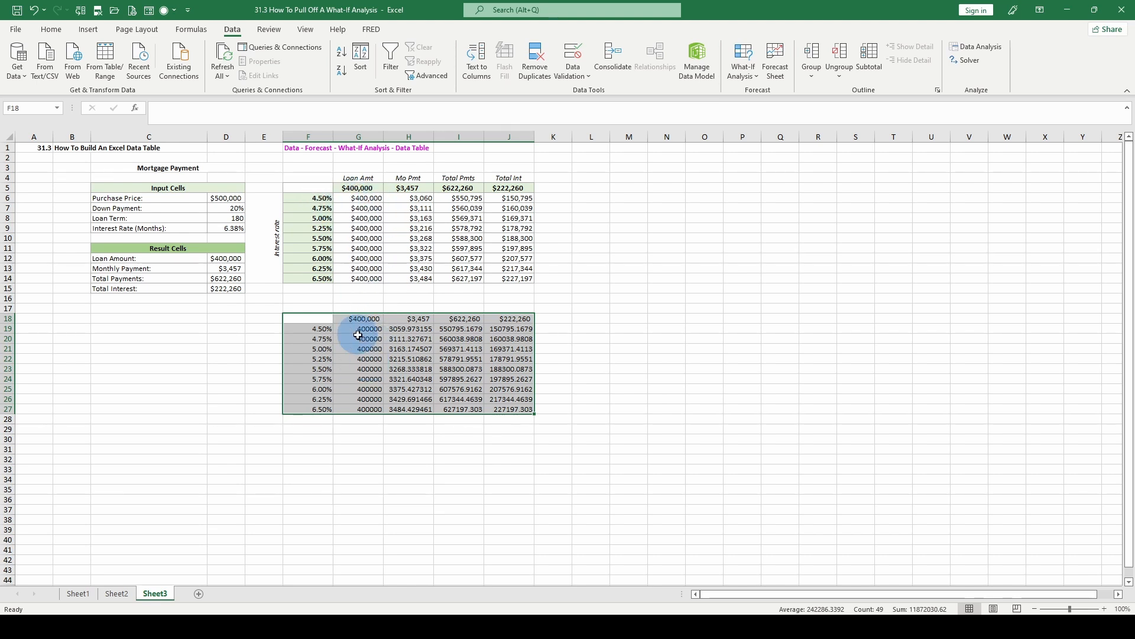
# - Apply the Currency number format to the data table results in G19:J27
pyautogui.moveTo(359, 329); pyautogui.dragTo(521, 409)
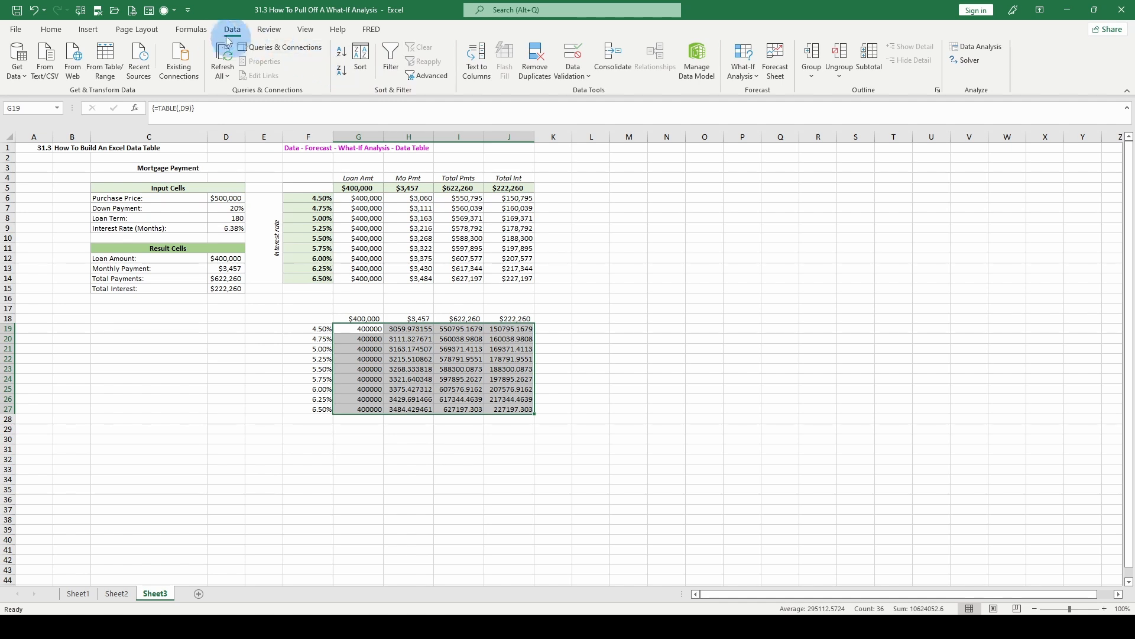
pyautogui.click(51, 29)
pyautogui.click(484, 52)
pyautogui.click(467, 127)
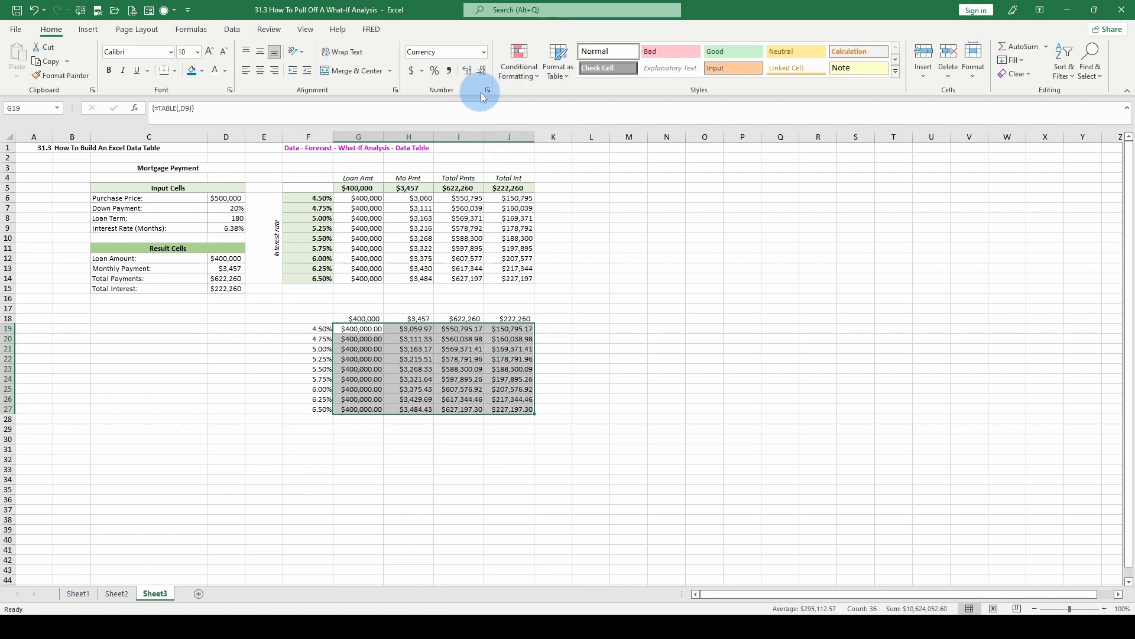
# - Reduce the currency values in the data table results G19:J27 to zero decimal places
pyautogui.click(481, 74)
pyautogui.click(481, 74)
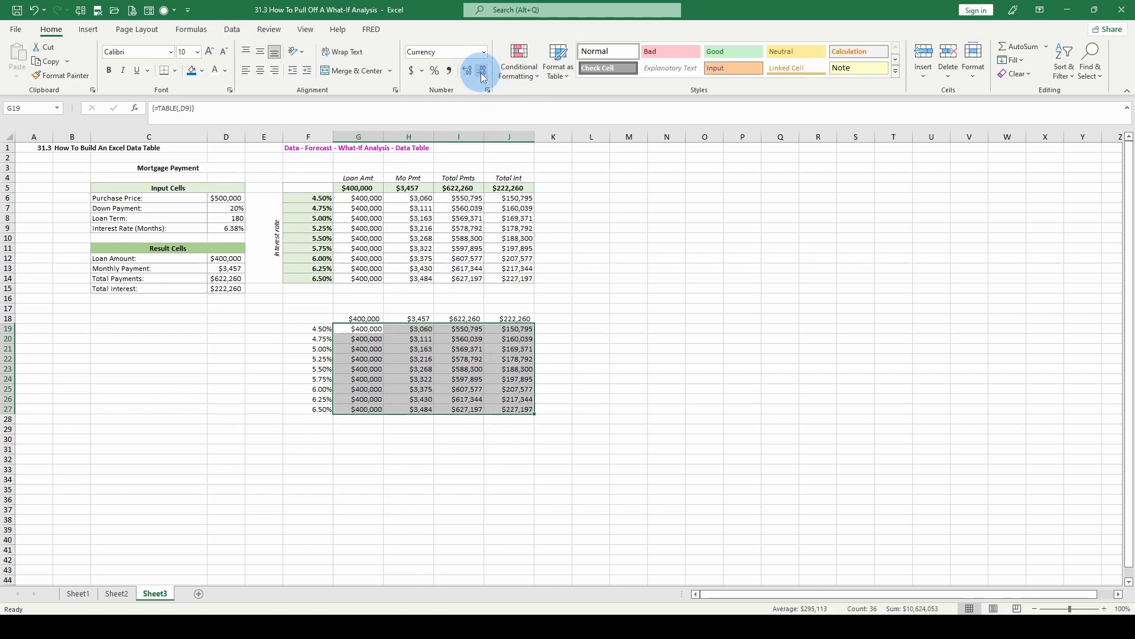
# - Fill the header row G18:J18 and the interest rates in F19:F27 with the light green used in the upper table
pyautogui.click(360, 319)
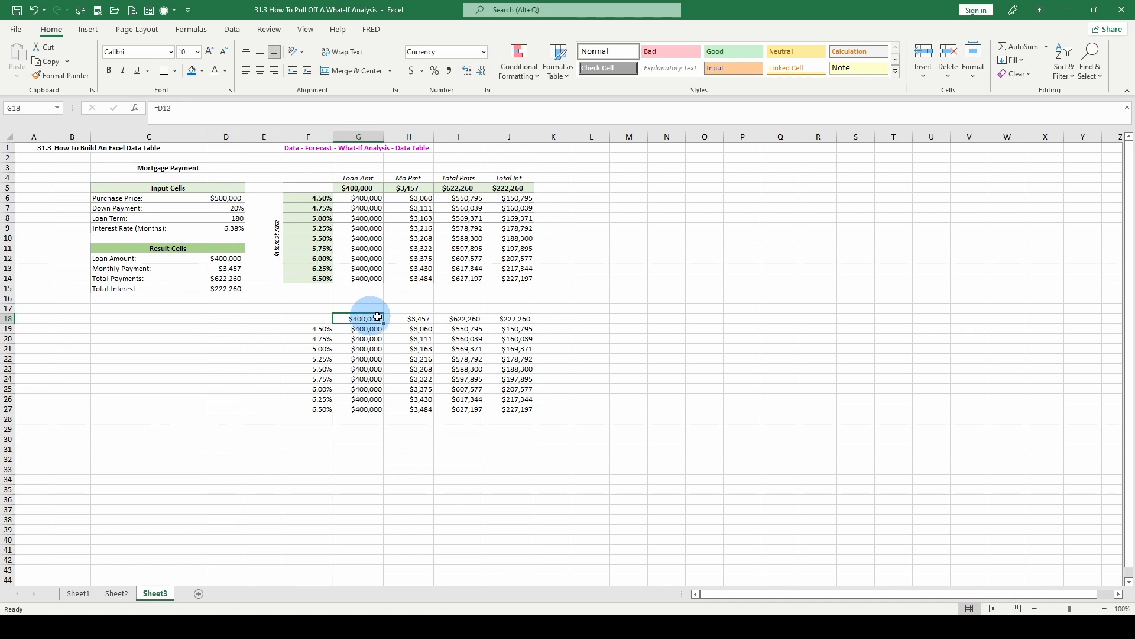
pyautogui.moveTo(377, 318); pyautogui.dragTo(506, 318)
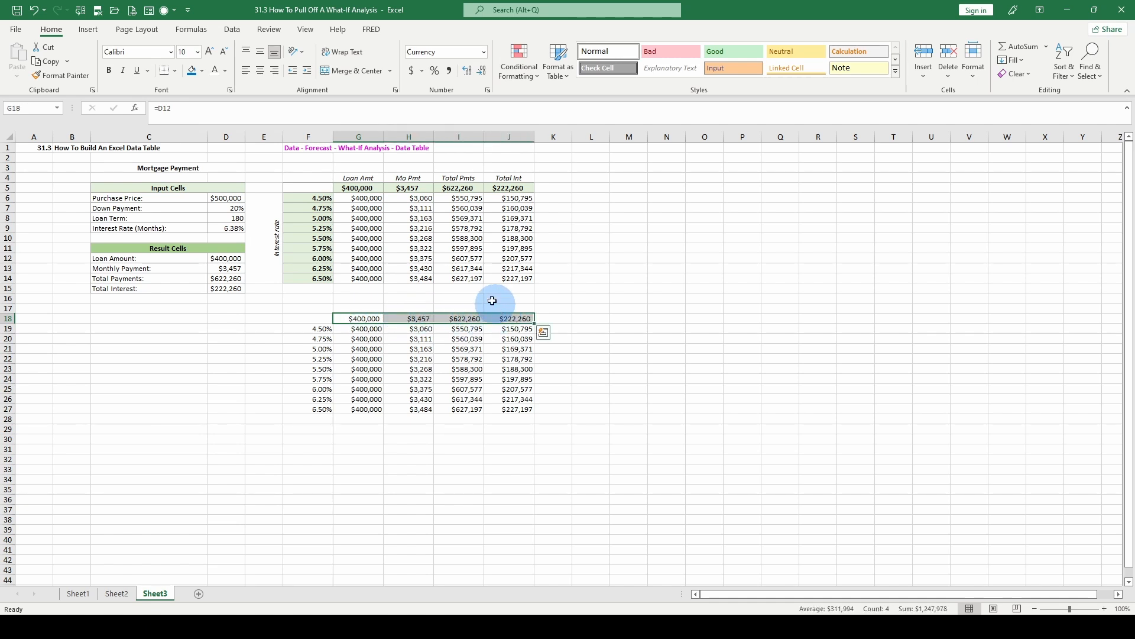
pyautogui.click(202, 71)
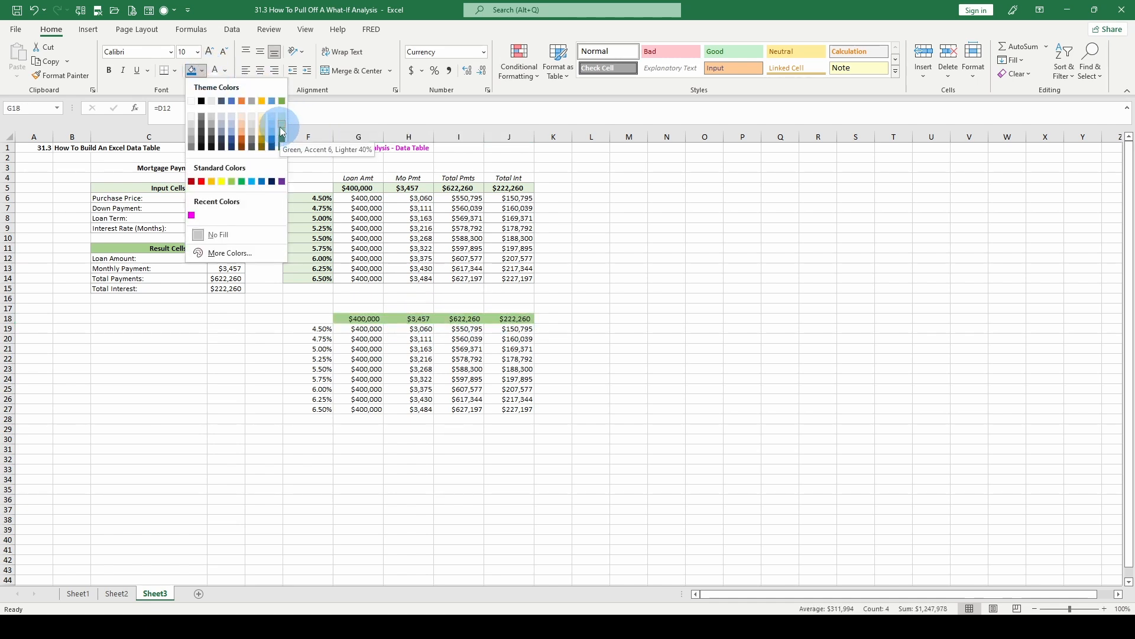
pyautogui.click(281, 131)
pyautogui.moveTo(308, 329); pyautogui.dragTo(308, 409)
pyautogui.click(202, 71)
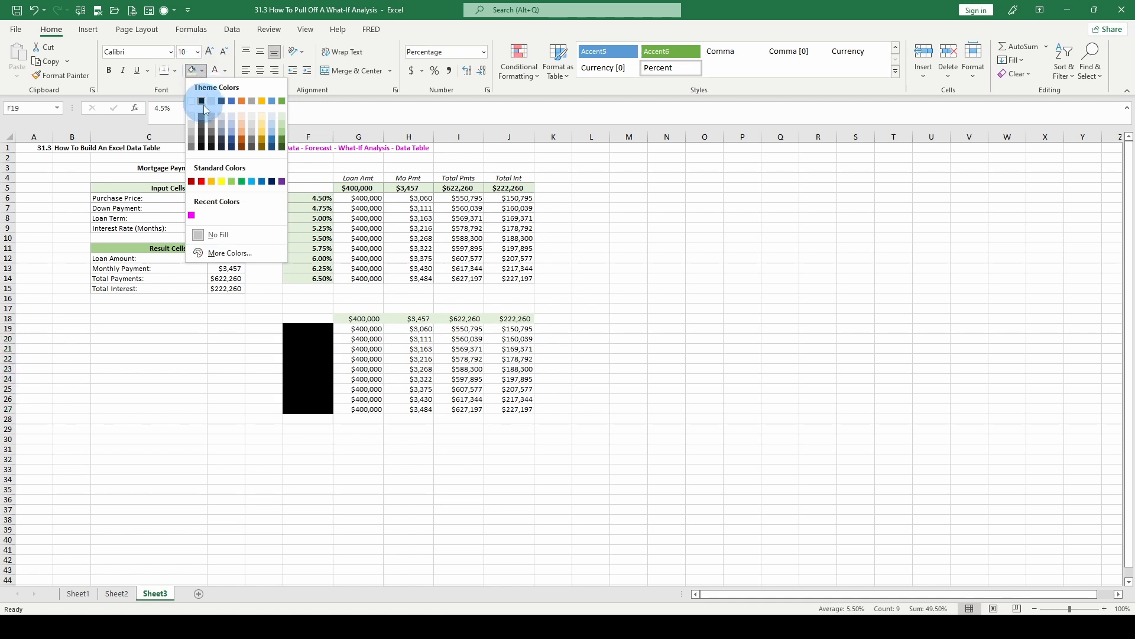
pyautogui.click(280, 116)
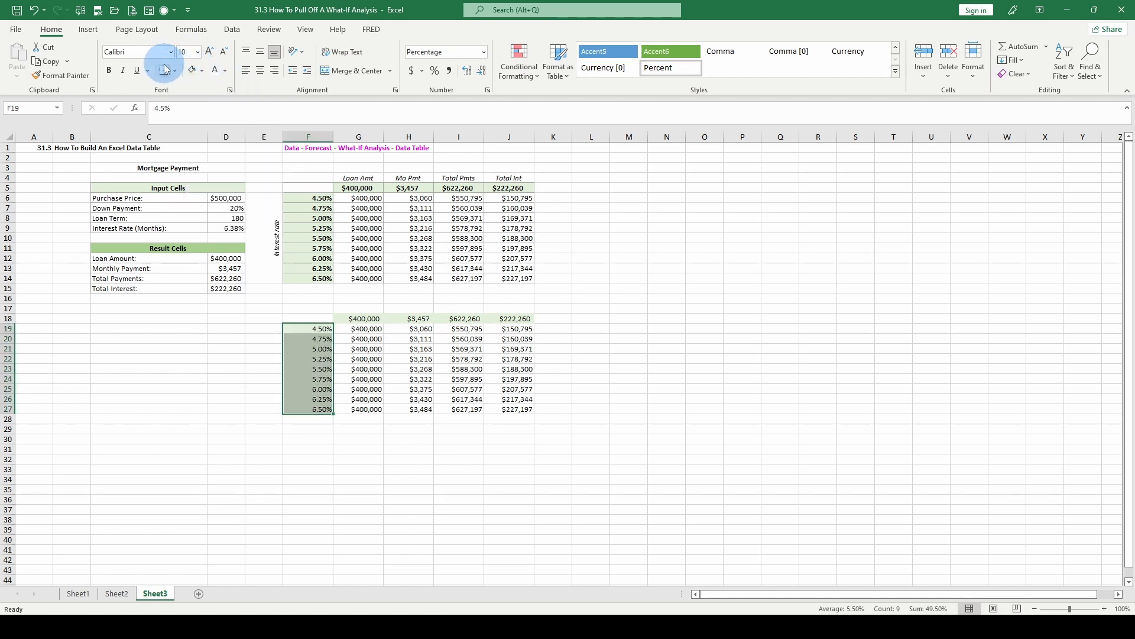
# - Make the interest rates in F19:F27 and the header values in G18:J18 bold
pyautogui.click(109, 71)
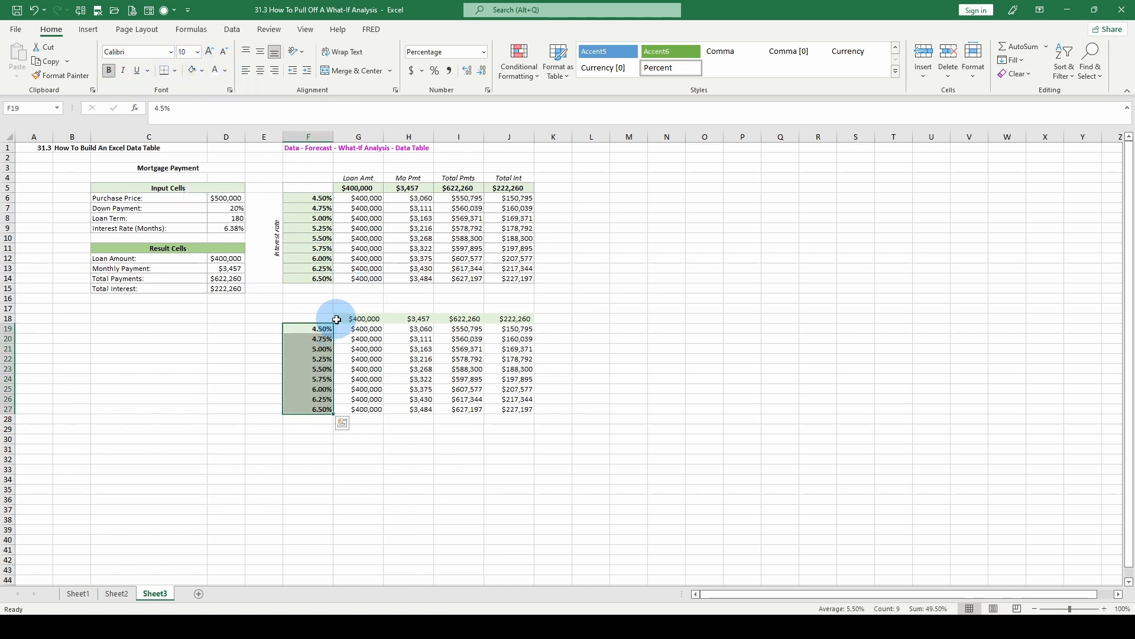
pyautogui.moveTo(337, 319); pyautogui.dragTo(514, 318)
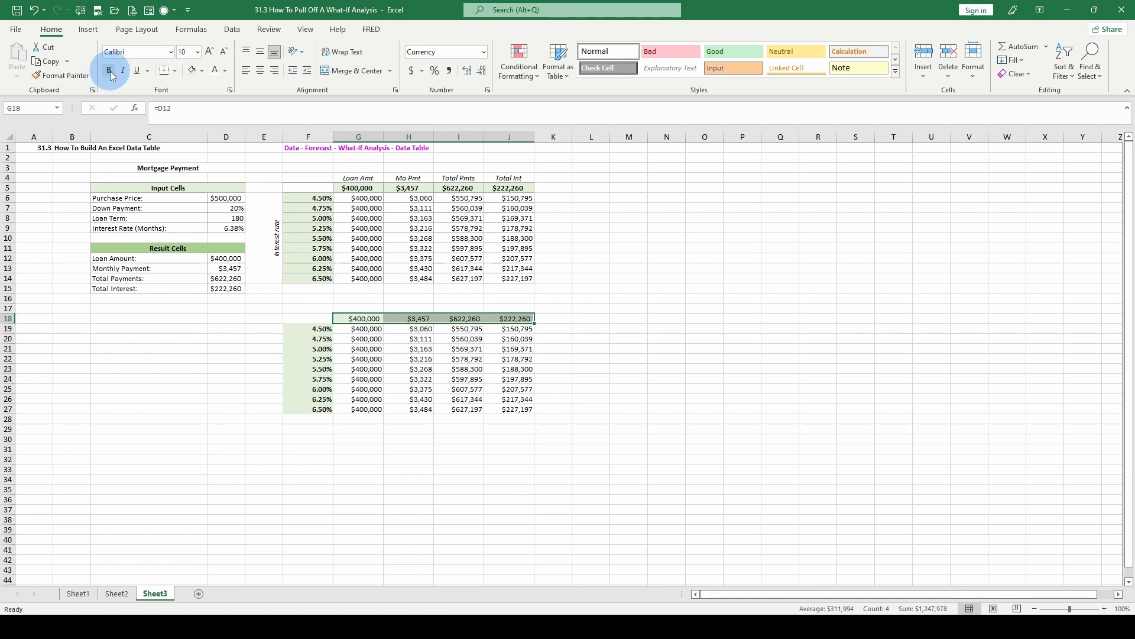
pyautogui.click(109, 71)
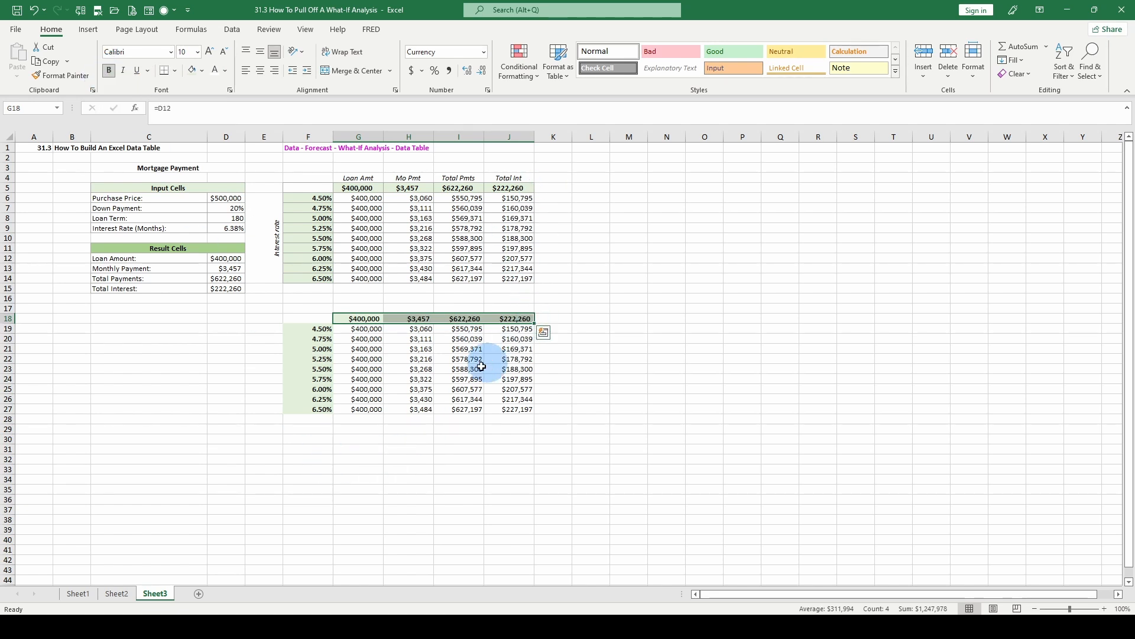
pyautogui.click(365, 328)
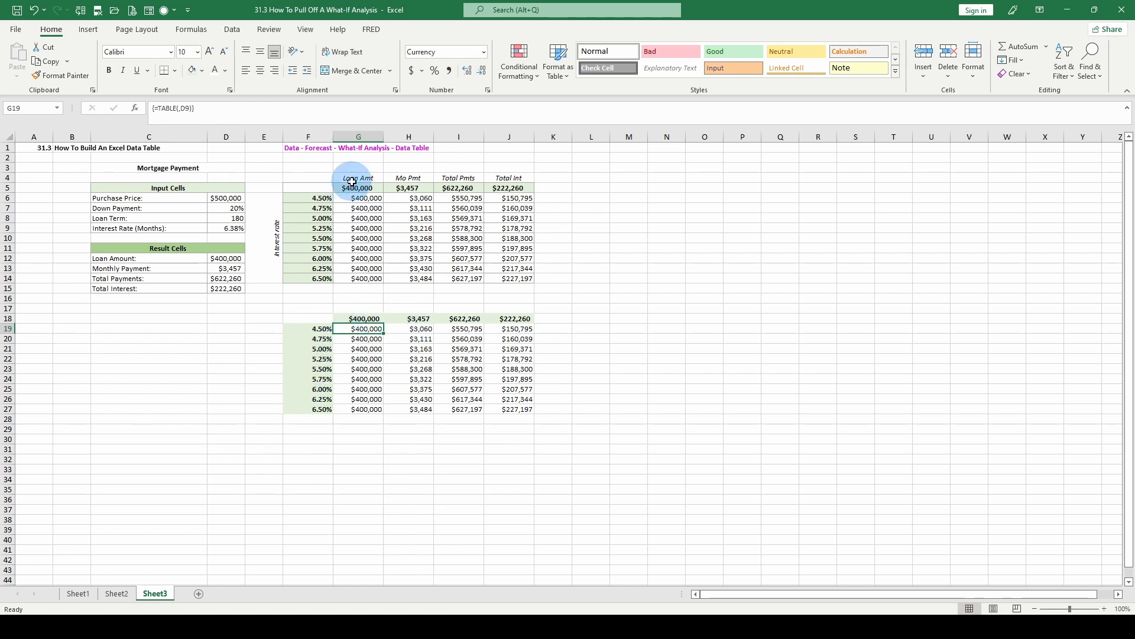
# - Copy the column headings in G4:J4 to row 17 above the new data table, starting at G17
pyautogui.moveTo(352, 179); pyautogui.dragTo(515, 179)
pyautogui.rightClick(515, 180)
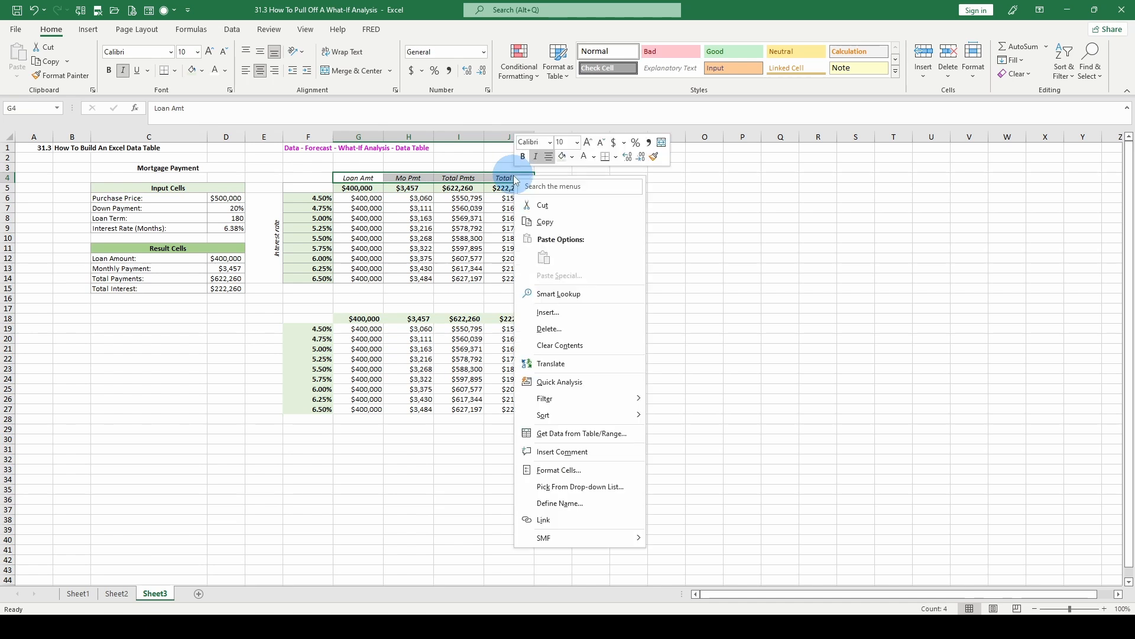
pyautogui.click(541, 221)
pyautogui.click(354, 310)
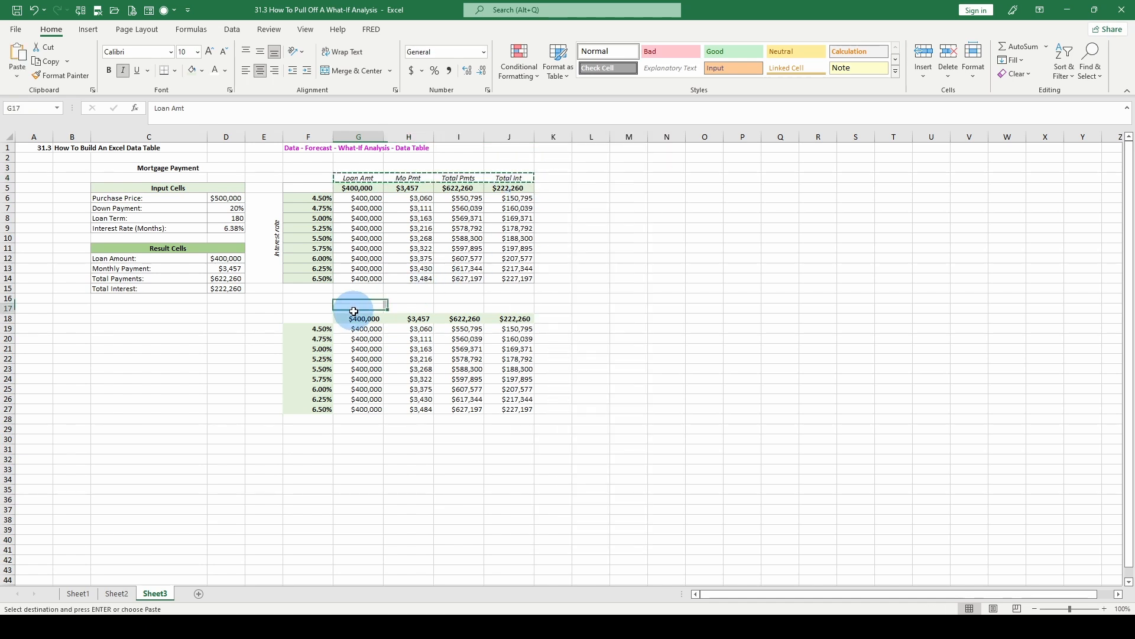
pyautogui.rightClick(354, 310)
pyautogui.click(370, 337)
pyautogui.press('Return')
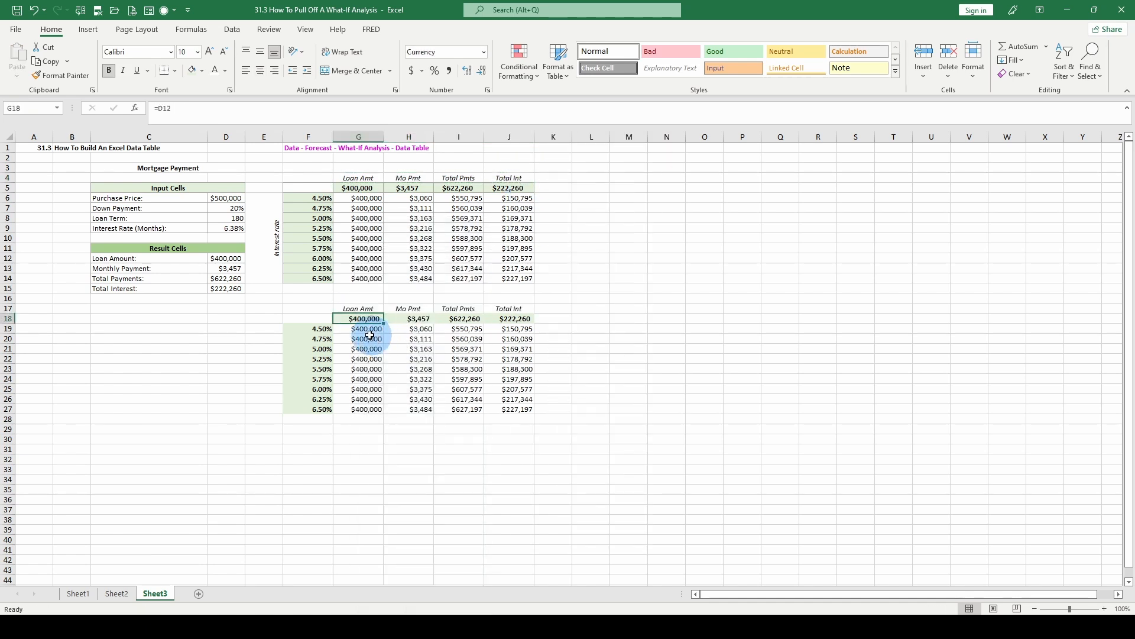
# - Set the purchase price in D6 to 625000 and the down payment in D7 to 10%
pyautogui.click(229, 197)
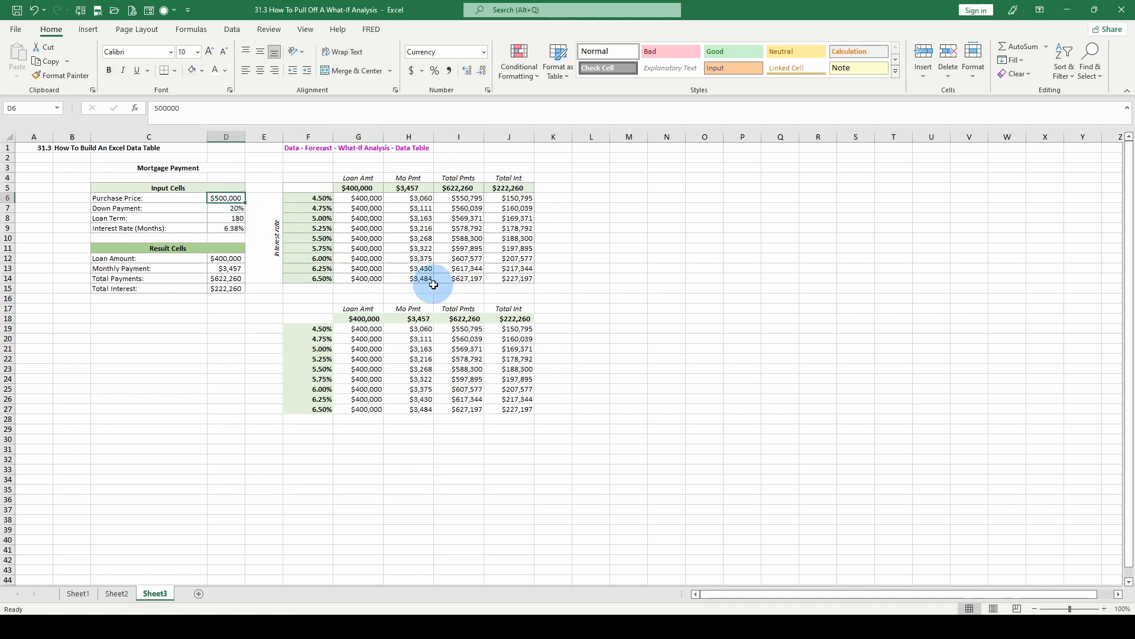
pyautogui.write('62')
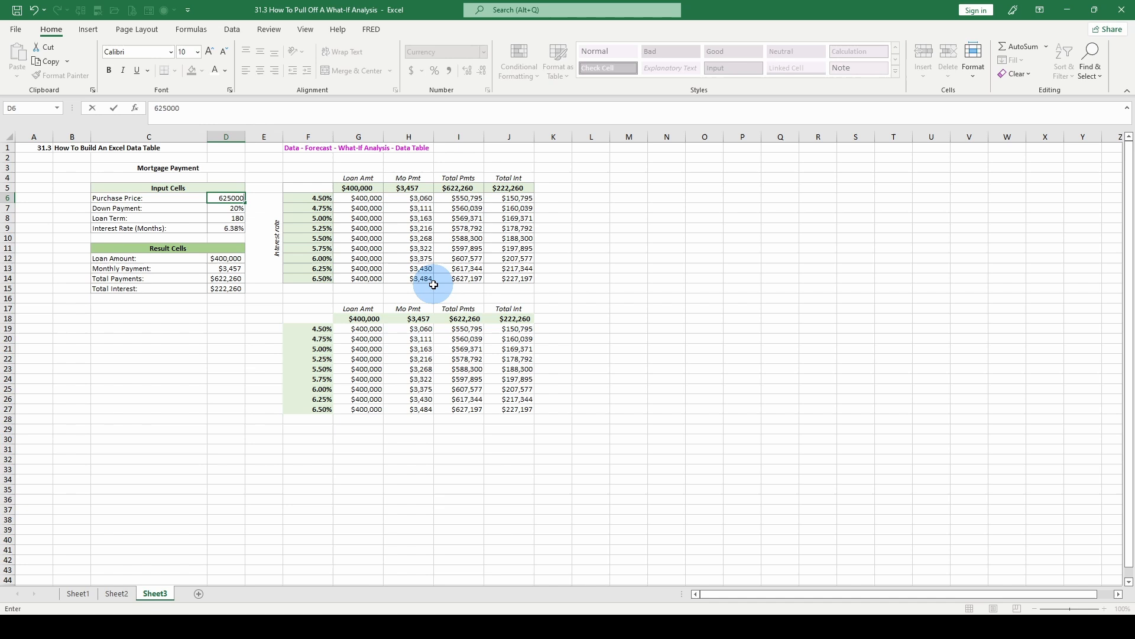
pyautogui.press('Return')
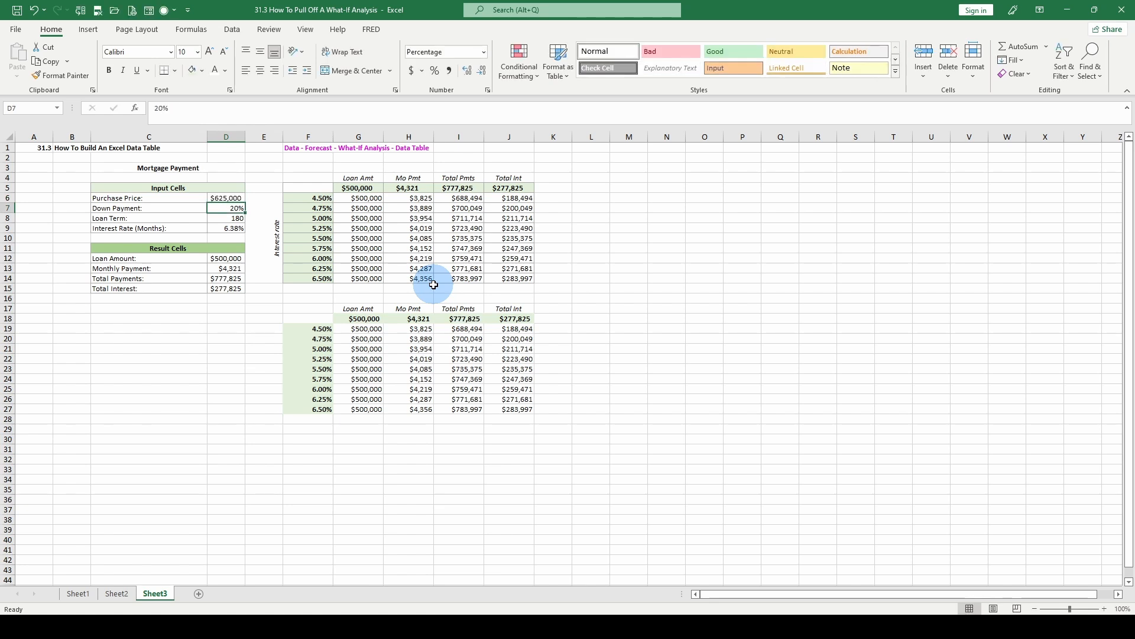
pyautogui.write('10')
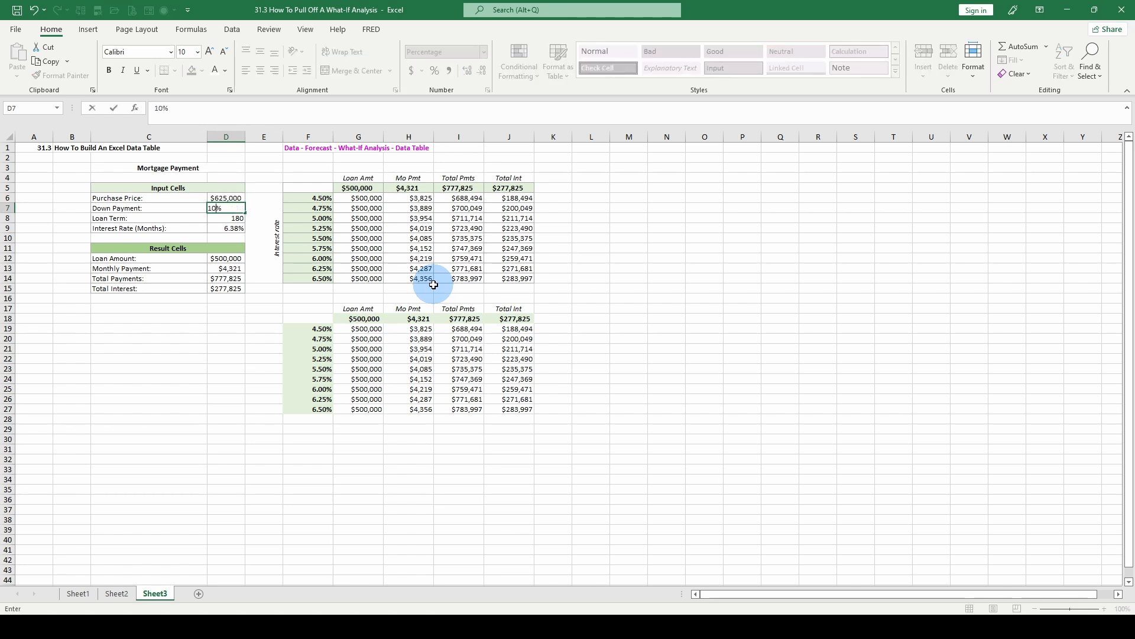
pyautogui.press('Return')
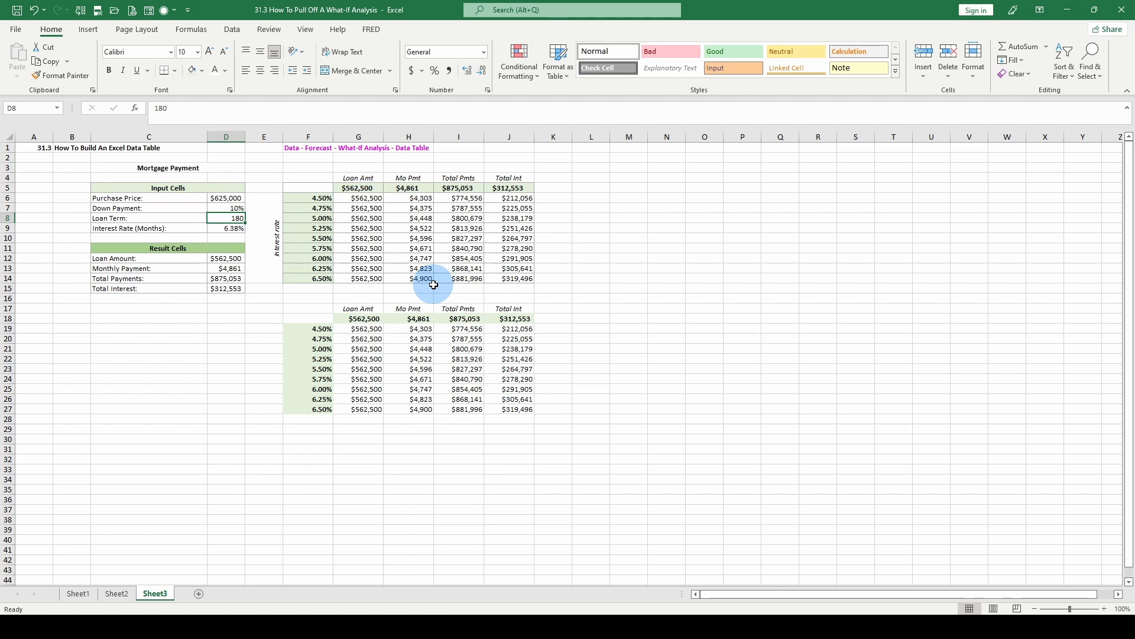
pyautogui.click(210, 348)
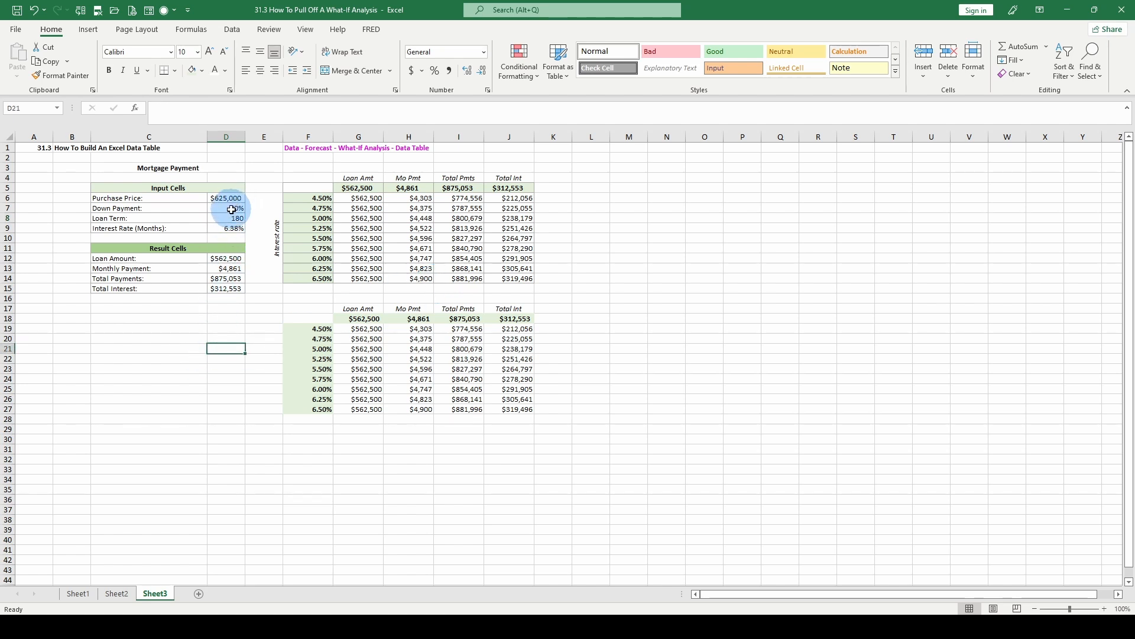
# - Set the interest rate input in D9 to 6.25%
pyautogui.click(231, 210)
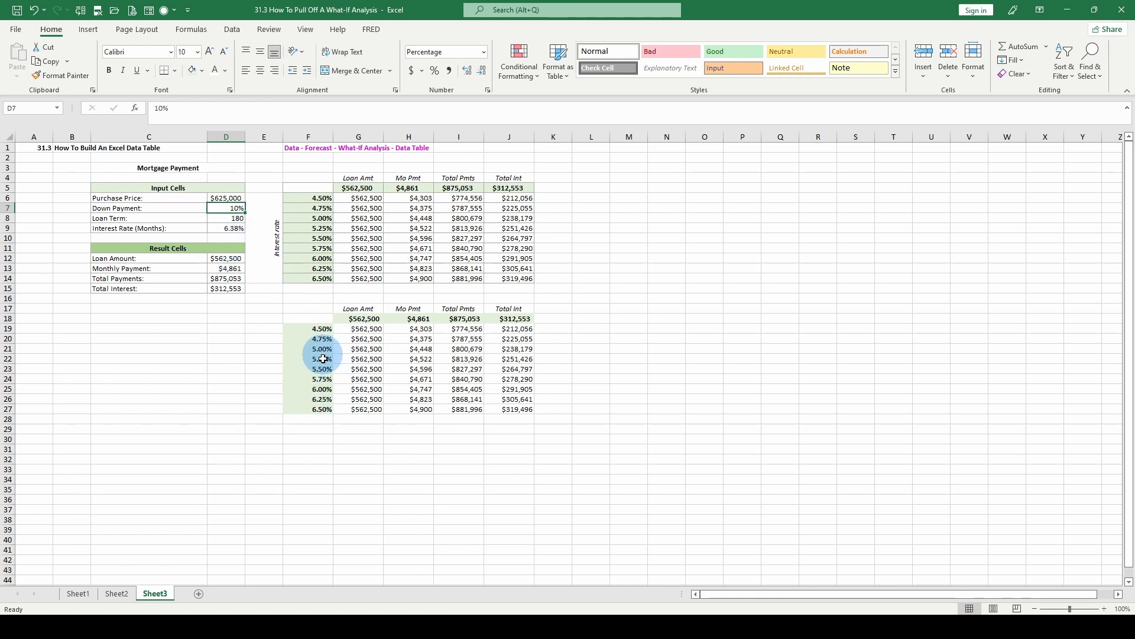
pyautogui.click(227, 230)
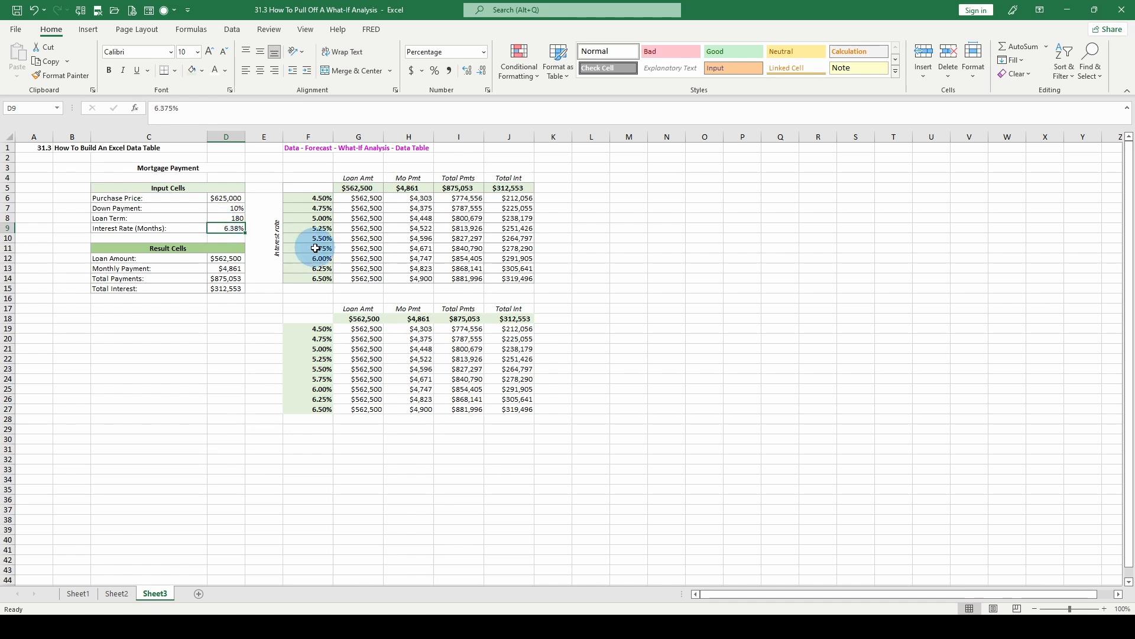
pyautogui.write('6.')
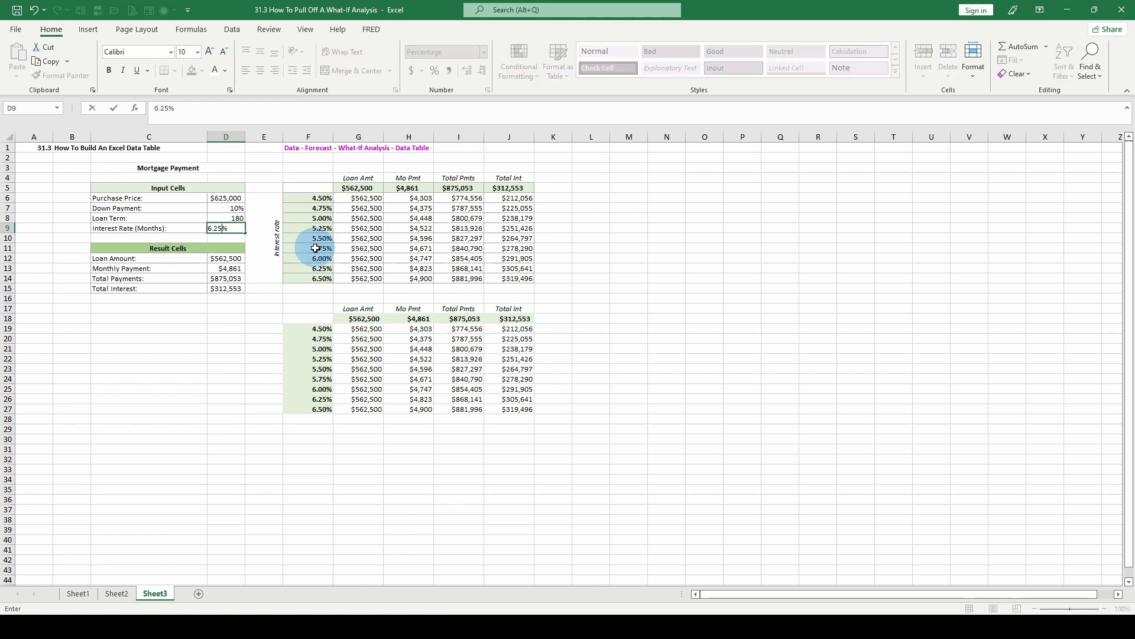
pyautogui.write('25')
pyautogui.press('Return')
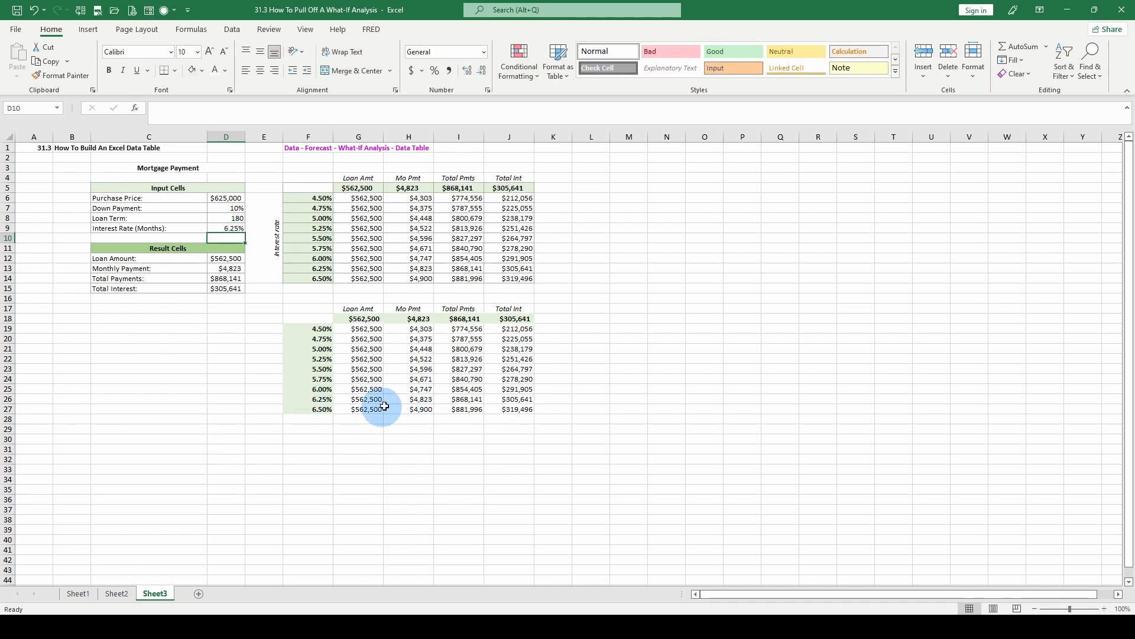
# - Compare the monthly payment in D13 with the 6.25% entries in both data tables
pyautogui.click(231, 267)
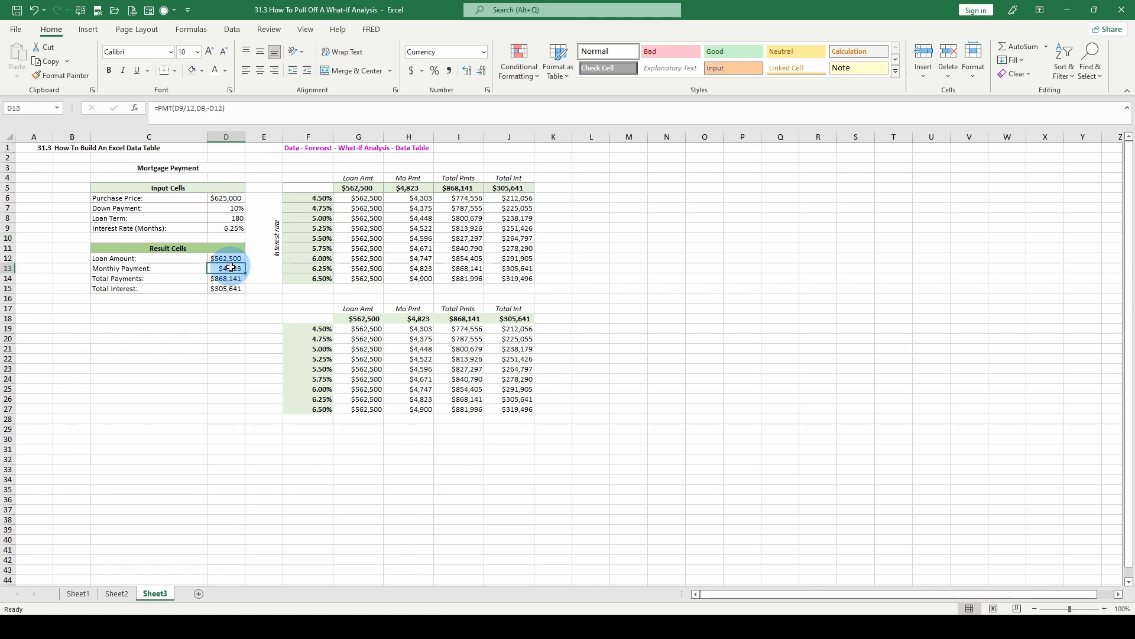
pyautogui.click(421, 398)
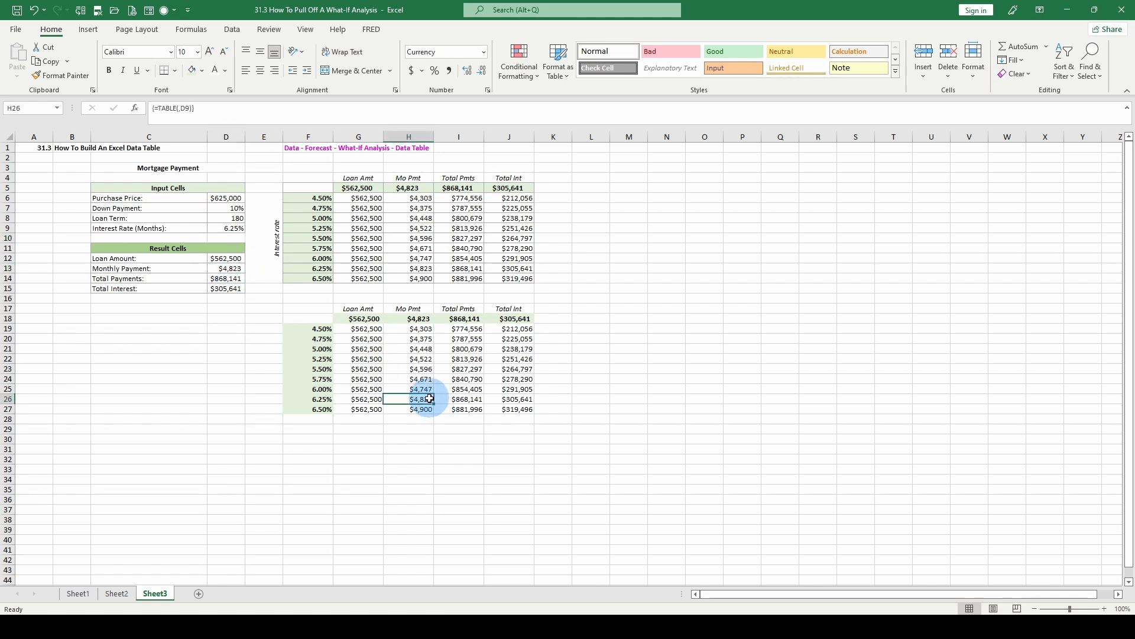
pyautogui.click(415, 268)
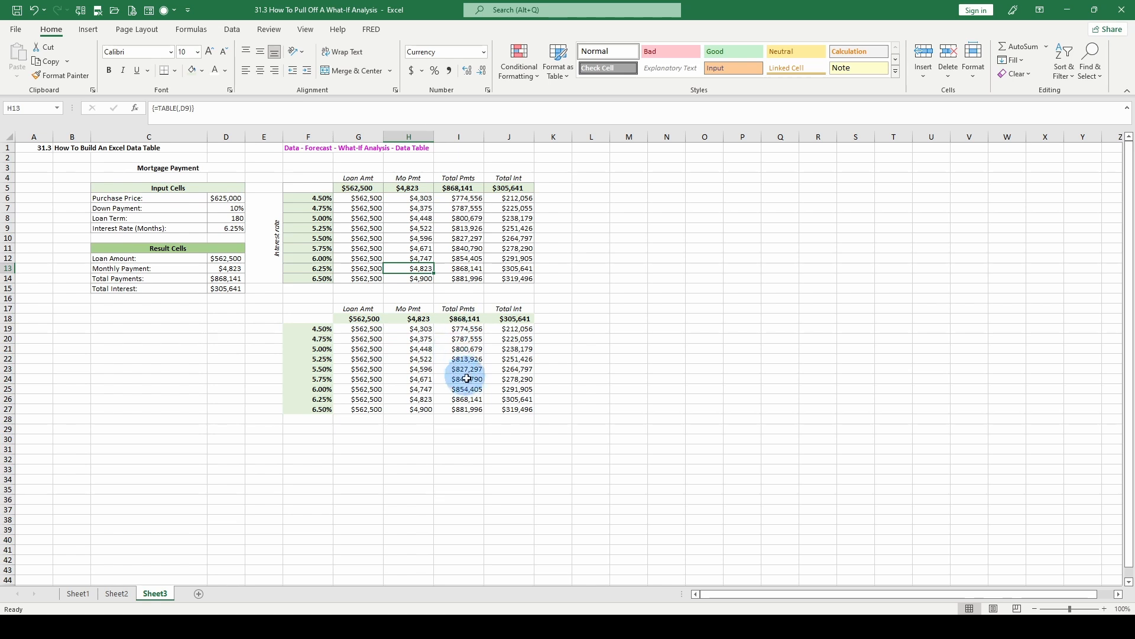
pyautogui.click(503, 370)
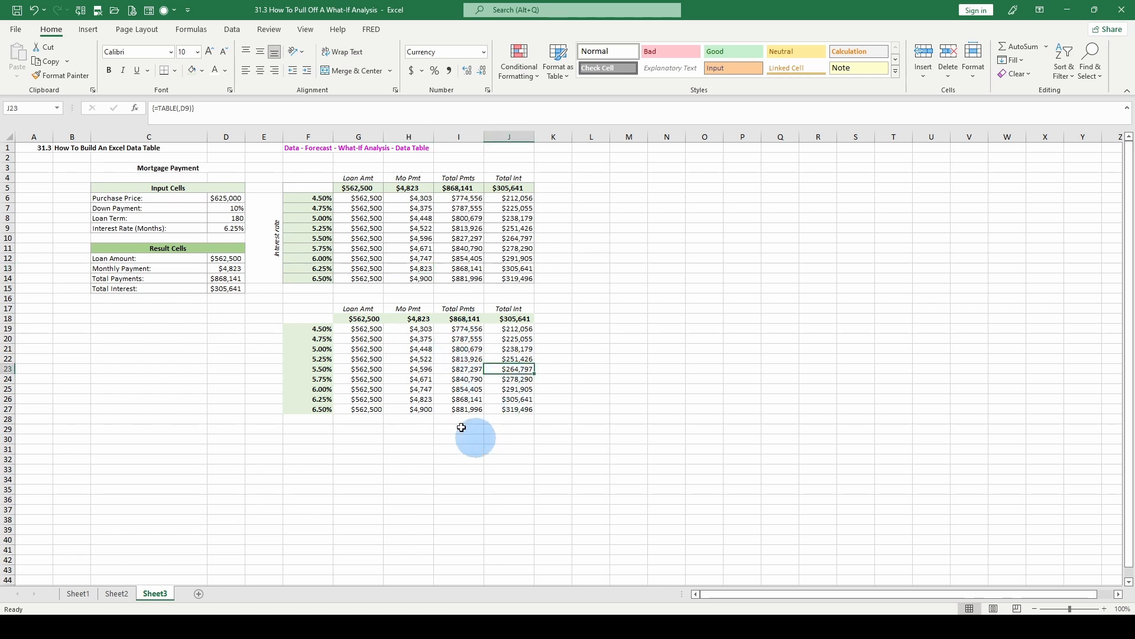
# - Set the loan term in D8 to 360 months
pyautogui.click(220, 217)
pyautogui.write('360')
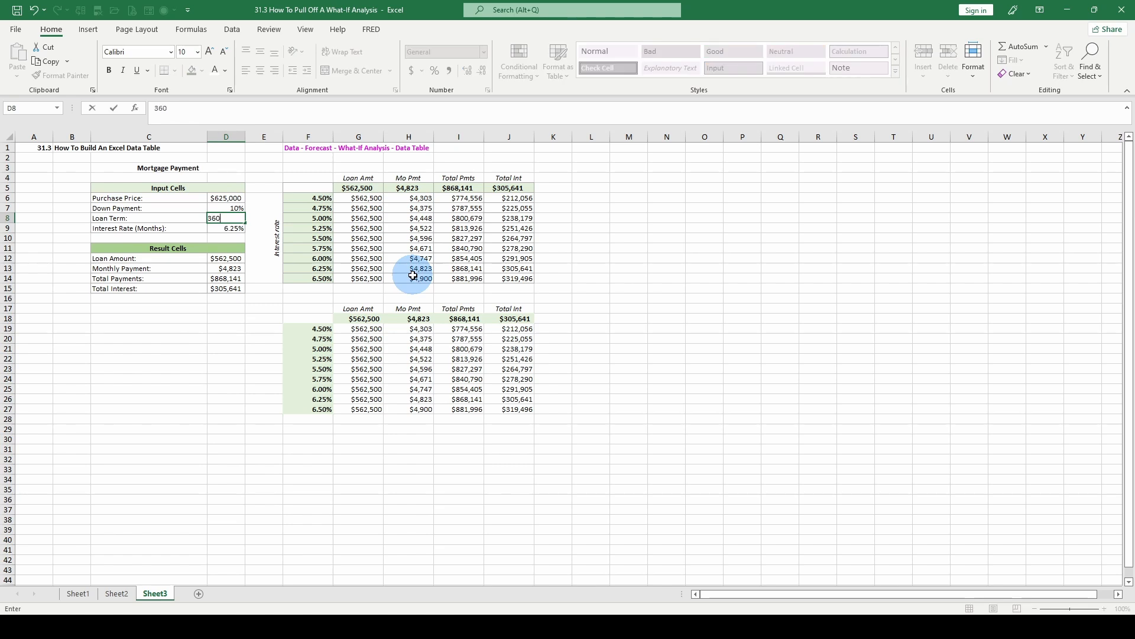
pyautogui.press('Return')
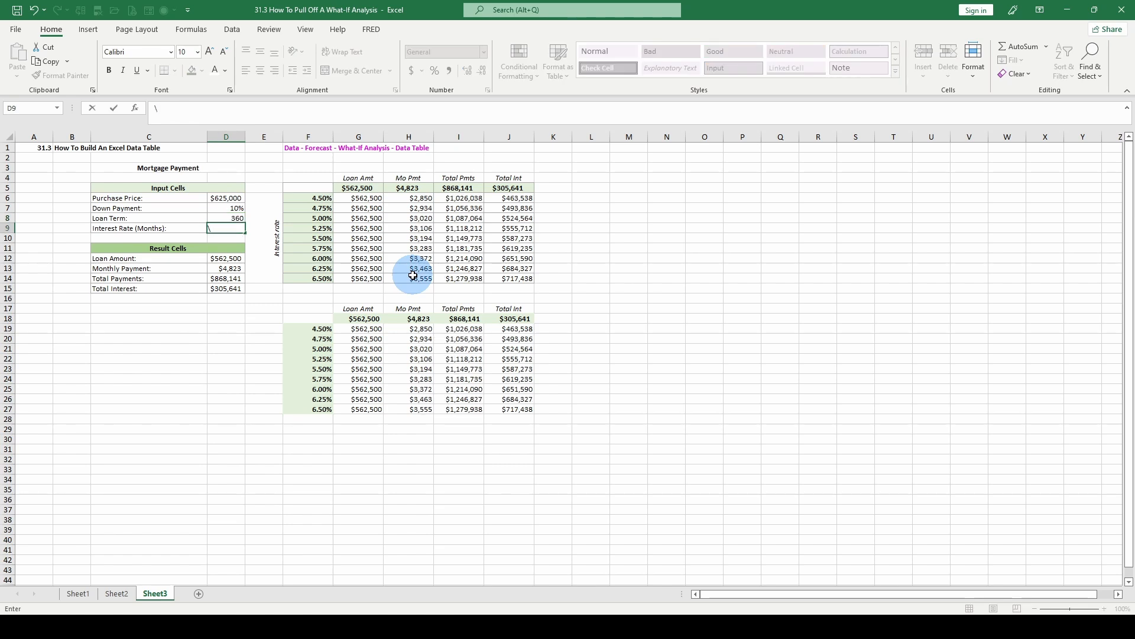